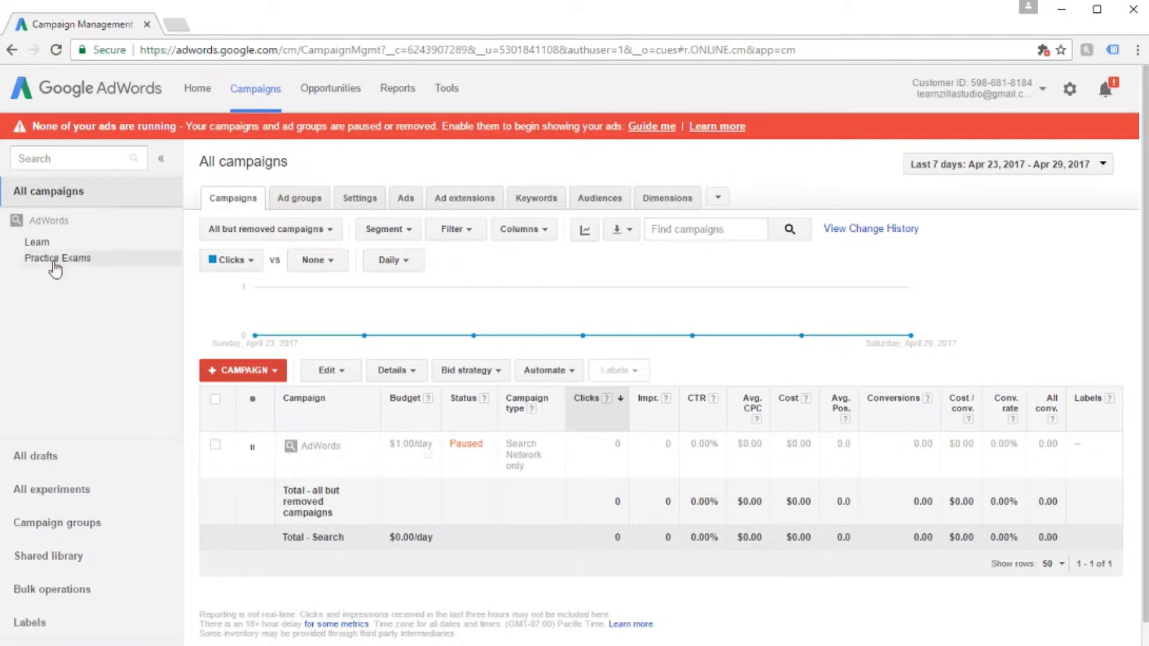
# Open the ads list of the Learn ad group in the AdWords campaign
pyautogui.click(49, 221)
pyautogui.click(37, 242)
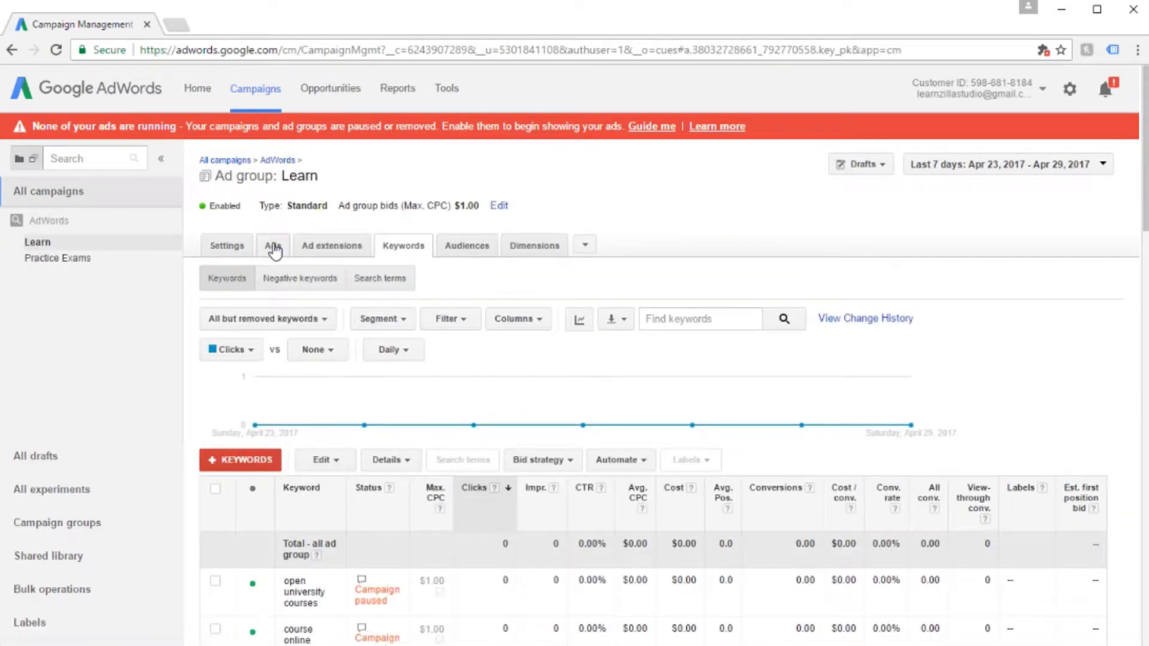
pyautogui.click(274, 245)
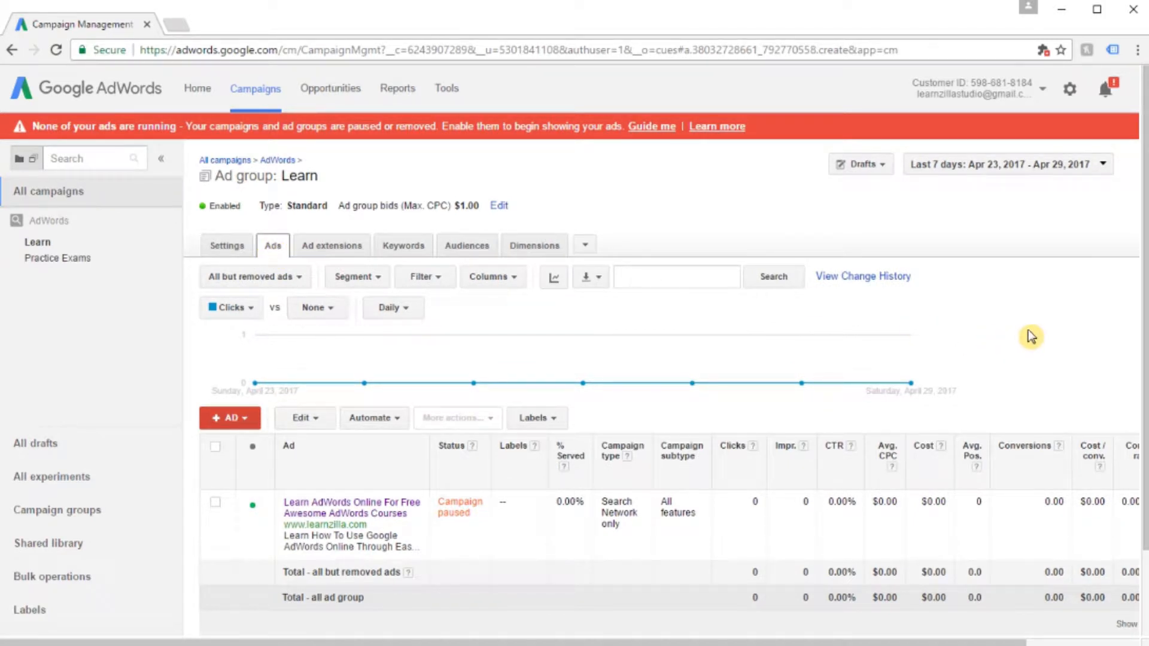
# Start an editable copy of the "Learn AdWords Online For Free" ad
pyautogui.moveTo(412, 507)
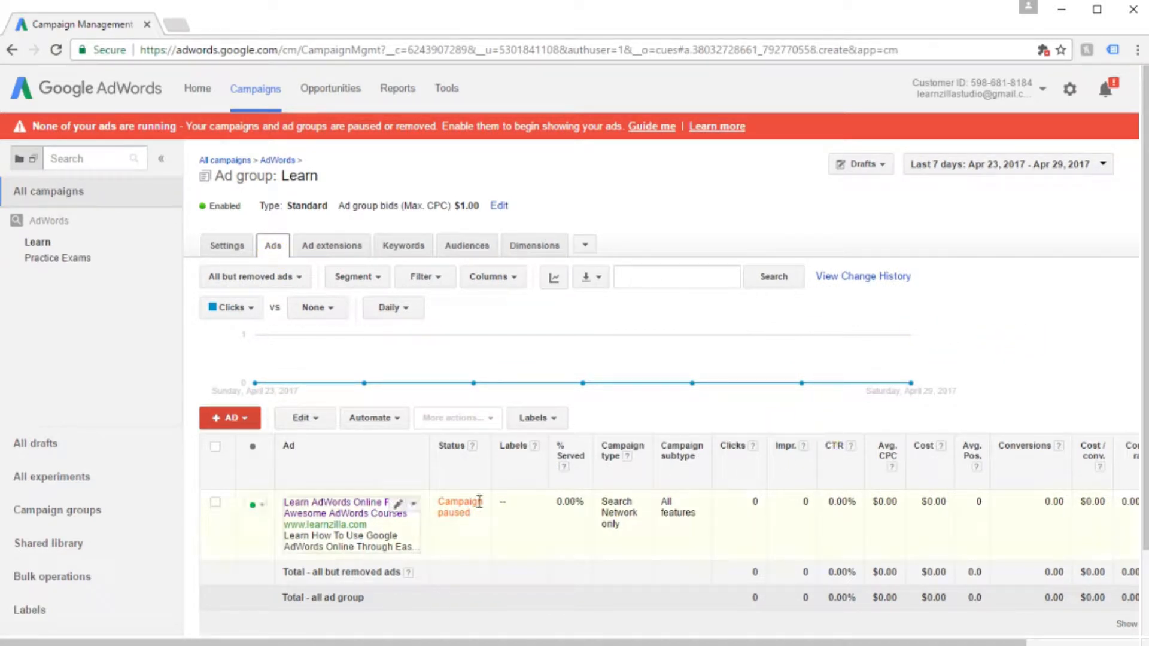
pyautogui.click(414, 506)
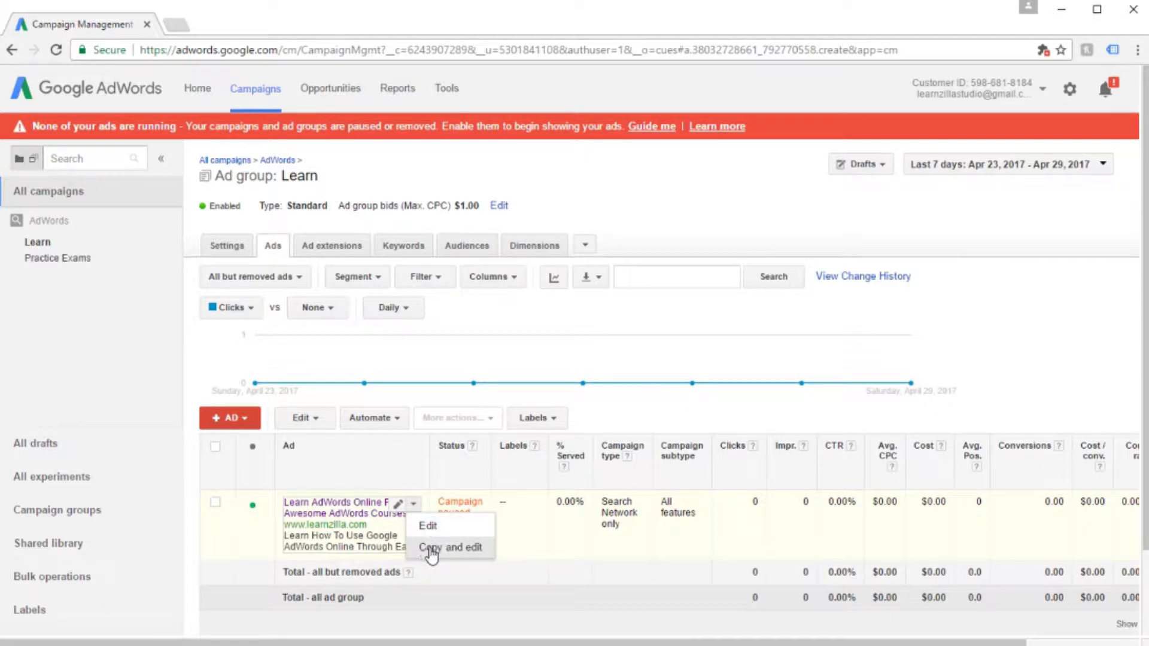
pyautogui.click(669, 425)
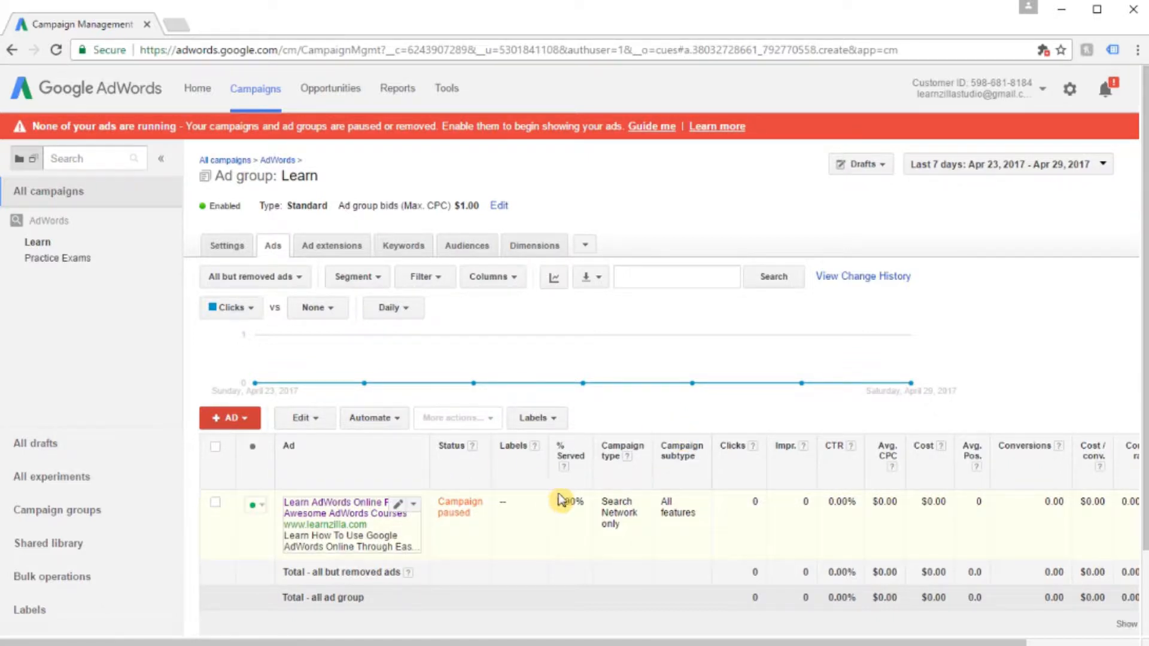
pyautogui.scroll(-1, 512, 488)
pyautogui.moveTo(449, 468)
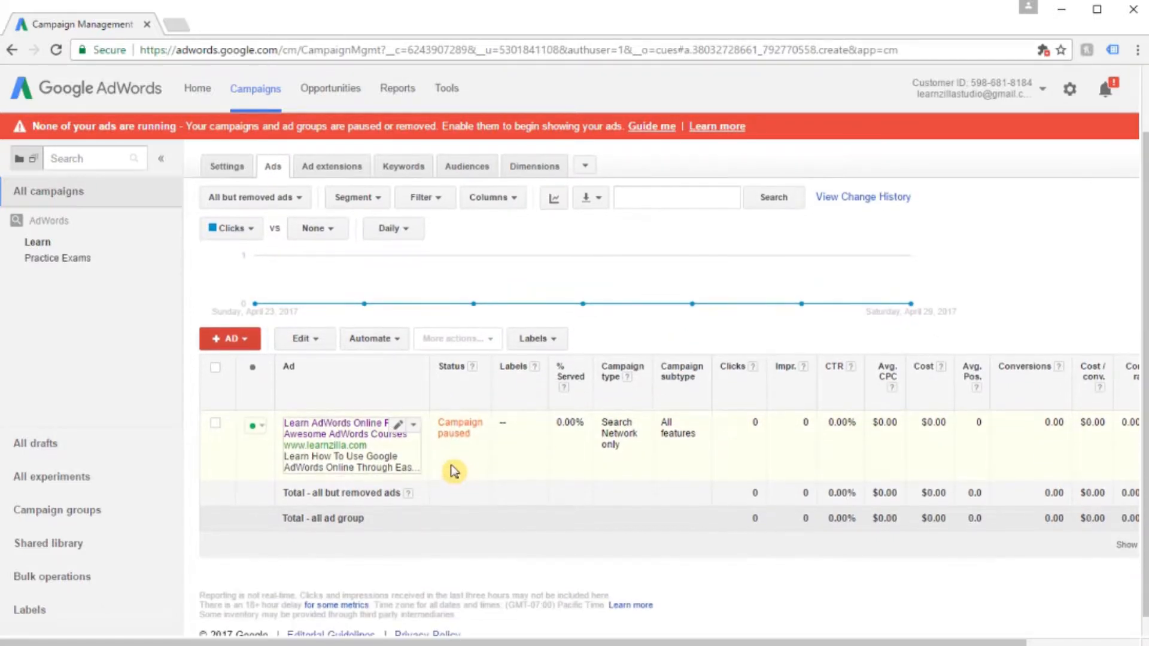
pyautogui.click(413, 425)
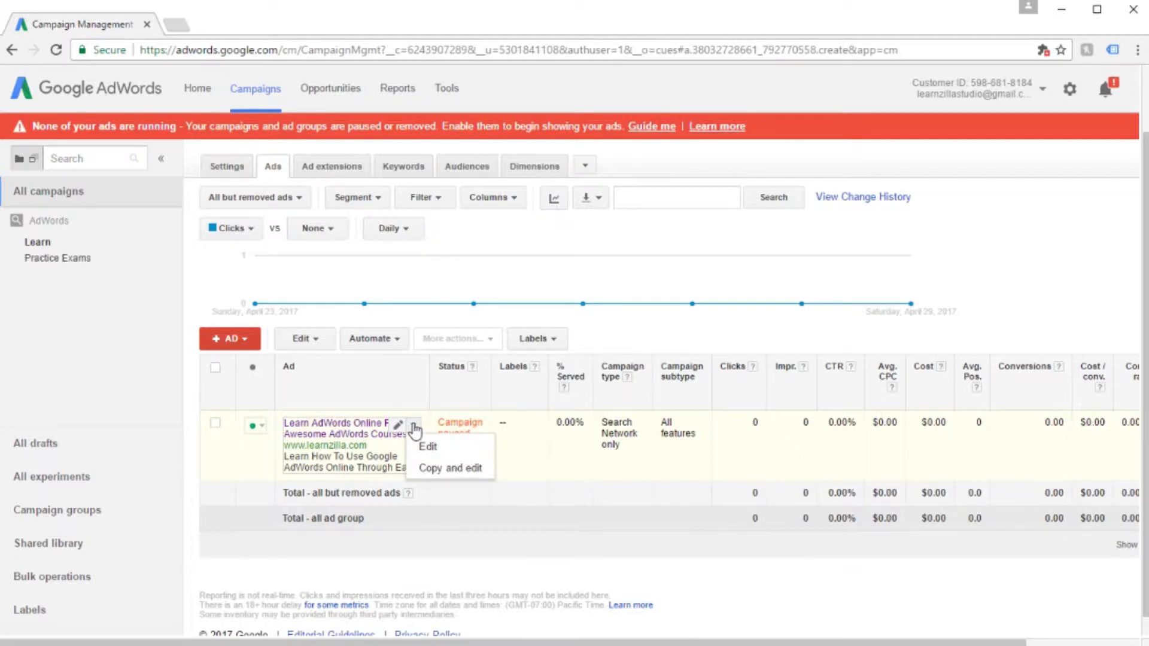
pyautogui.click(440, 471)
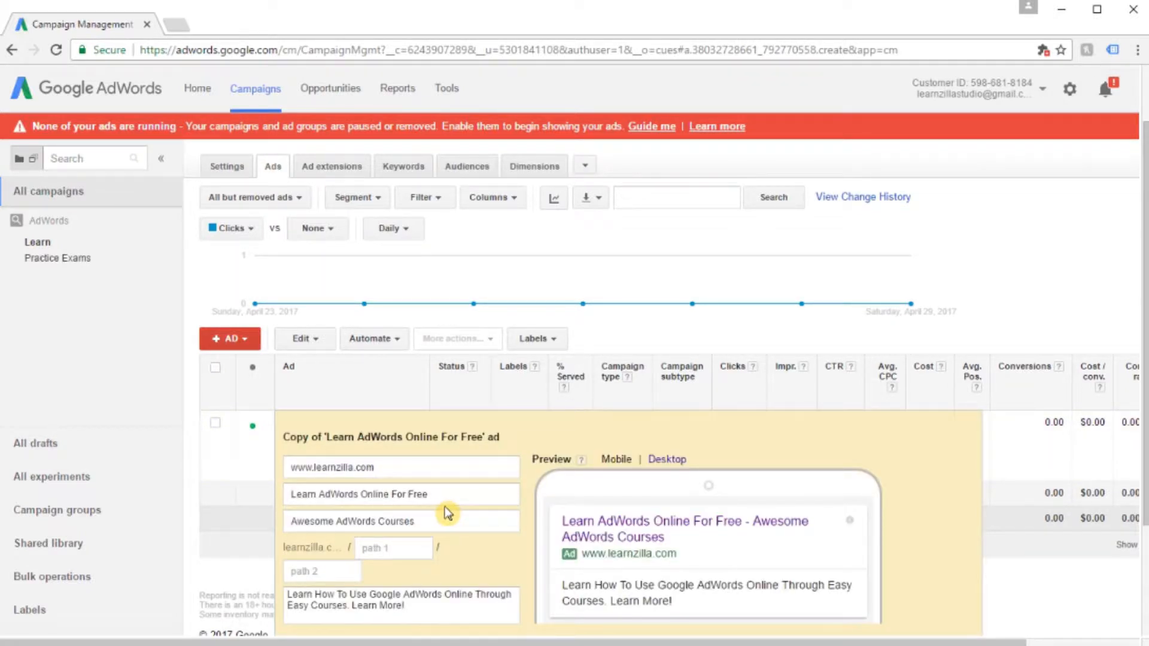
# Set the copied ad's first headline to "Free AdWords Tutorials" and its second headline to "Learn AdWords Online"
pyautogui.scroll(-2, 447, 513)
pyautogui.moveTo(455, 413); pyautogui.dragTo(192, 410)
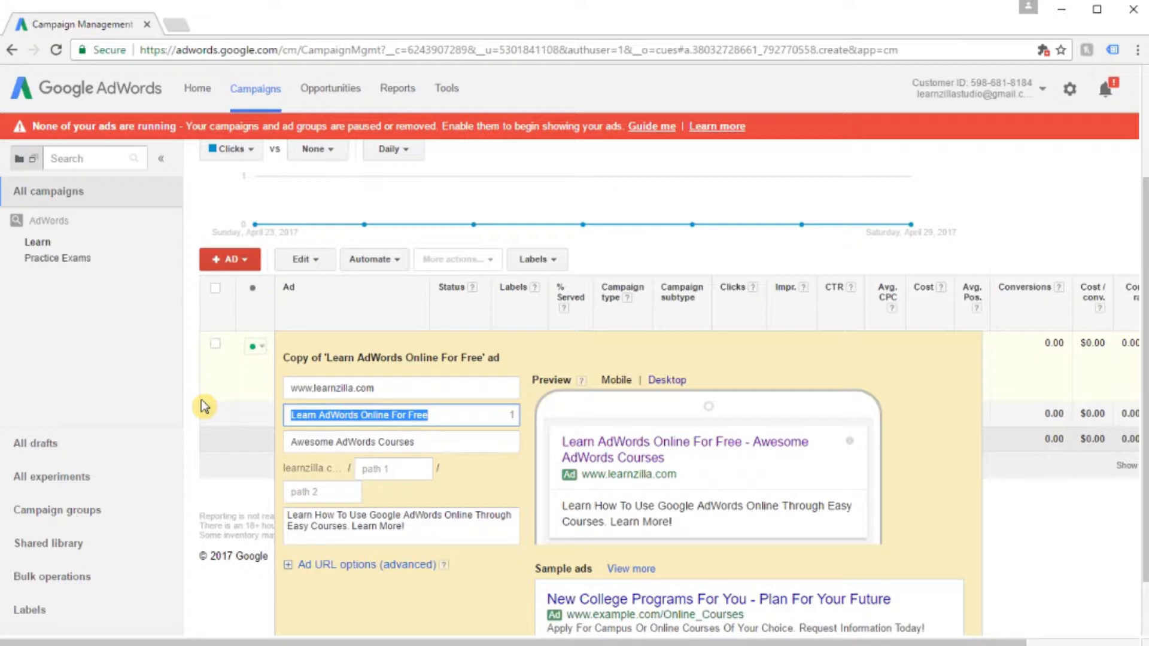
pyautogui.write('Free AdWords Tutorials')
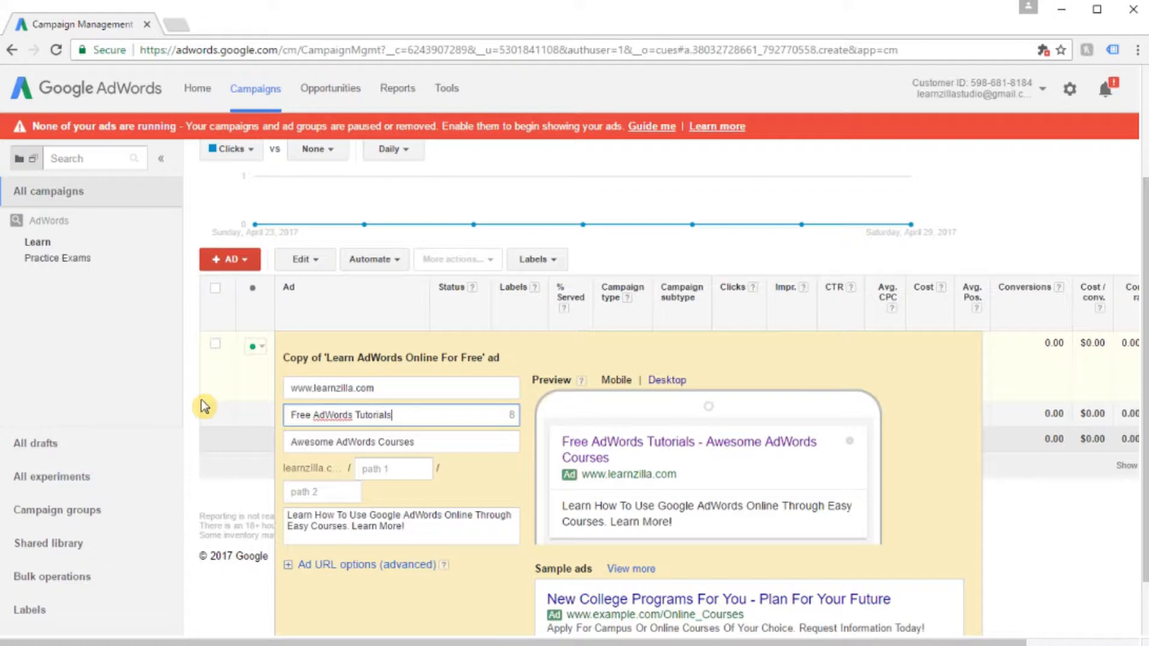
pyautogui.press('Tab')
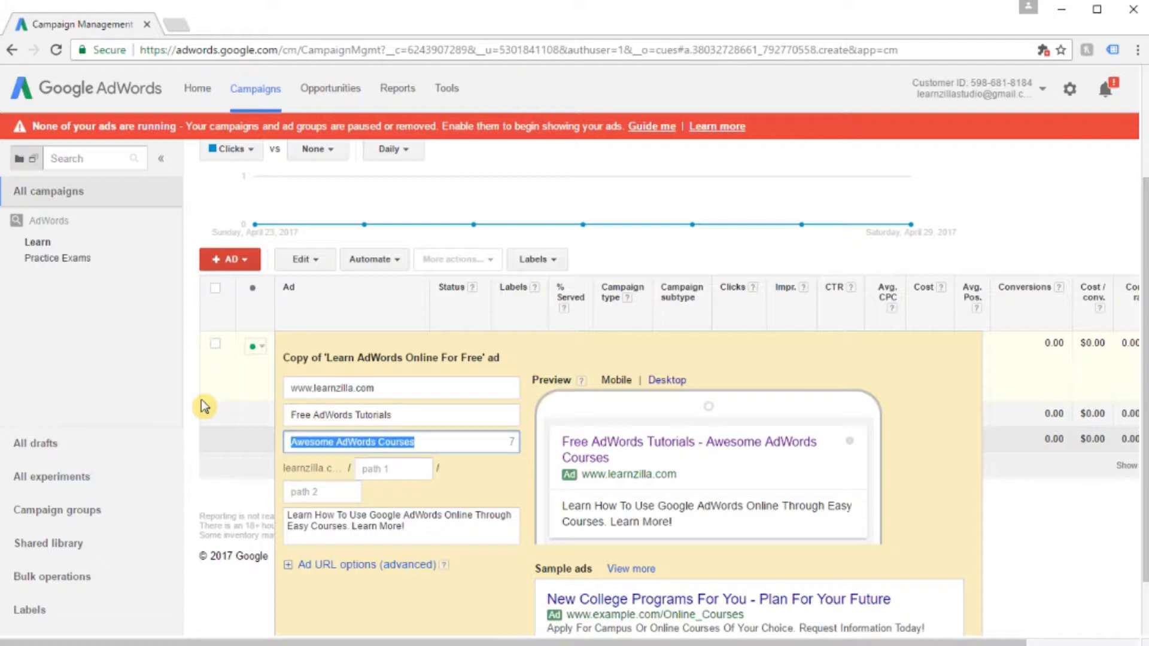
pyautogui.write('Learn AdWords Online')
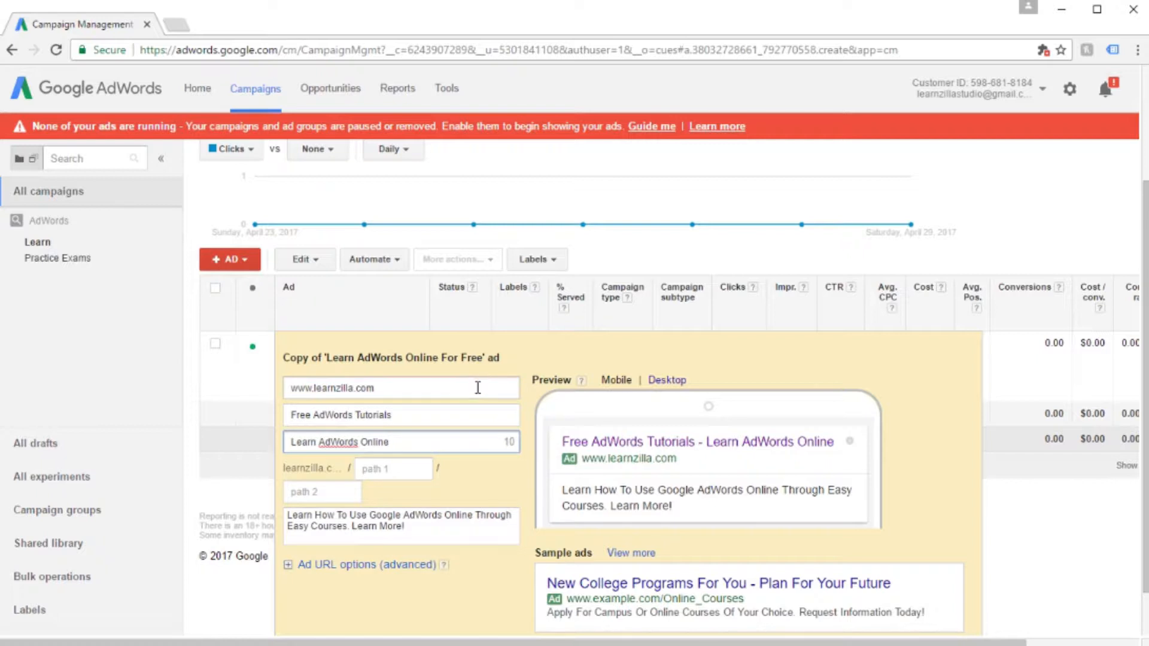
# Set the first display path of the copied ad to "adwords" and save the new ad
pyautogui.click(402, 470)
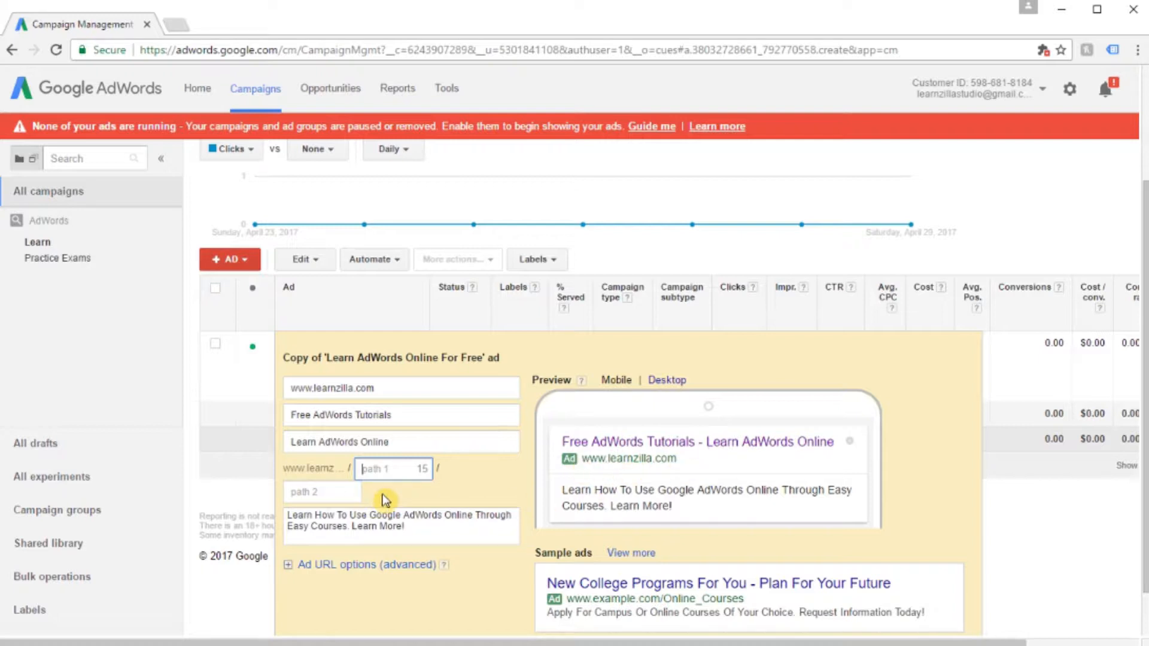
pyautogui.write('adwords')
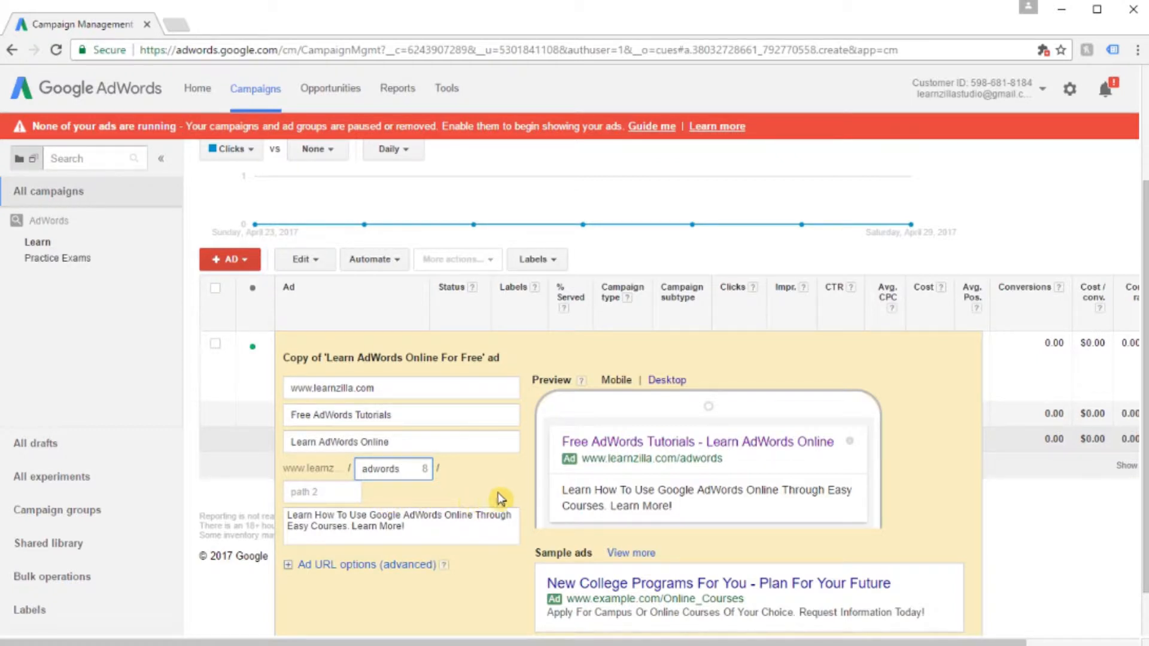
pyautogui.moveTo(731, 459); pyautogui.dragTo(678, 459)
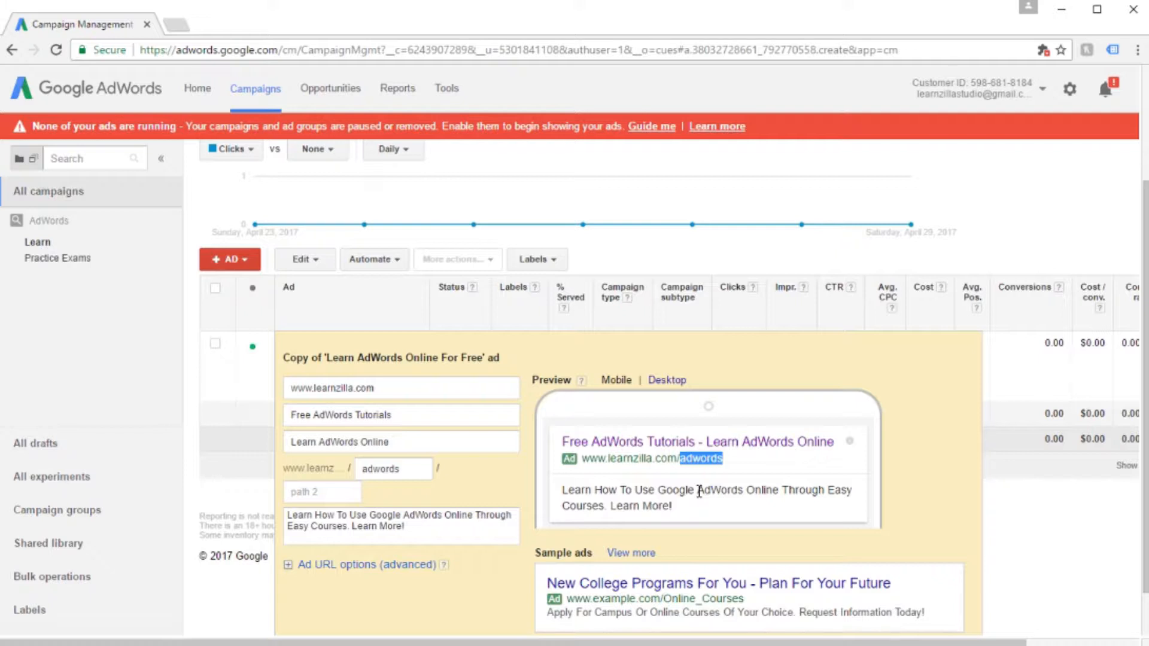
pyautogui.doubleClick(718, 491)
pyautogui.click(745, 465)
pyautogui.click(467, 467)
pyautogui.scroll(-1, 449, 476)
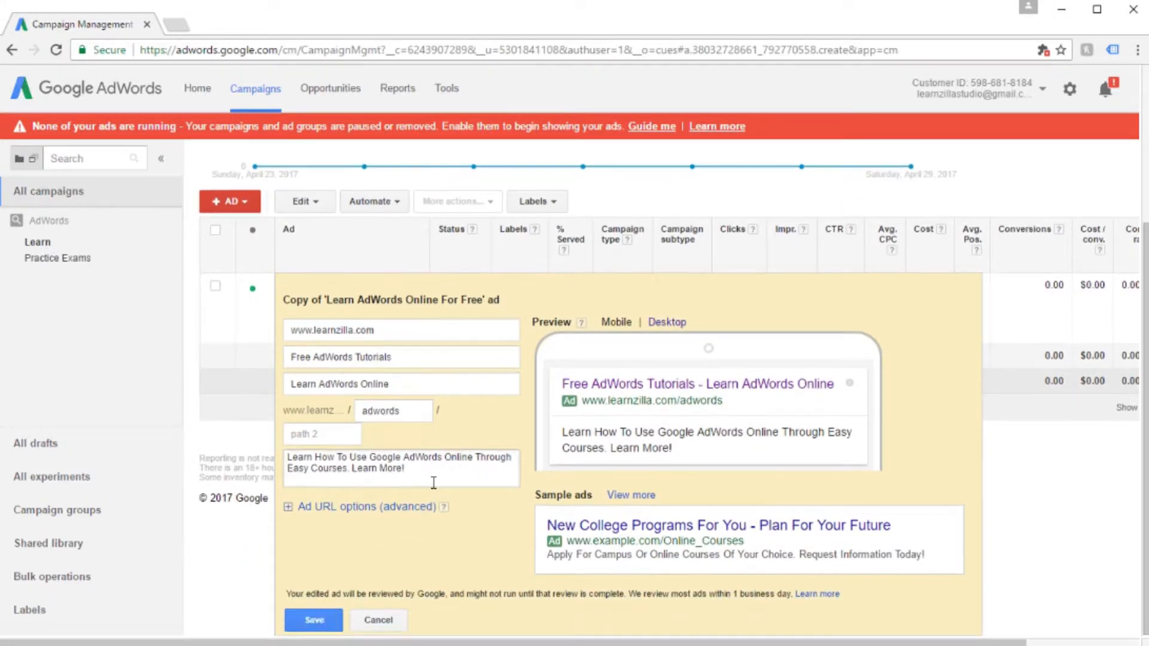
pyautogui.click(314, 616)
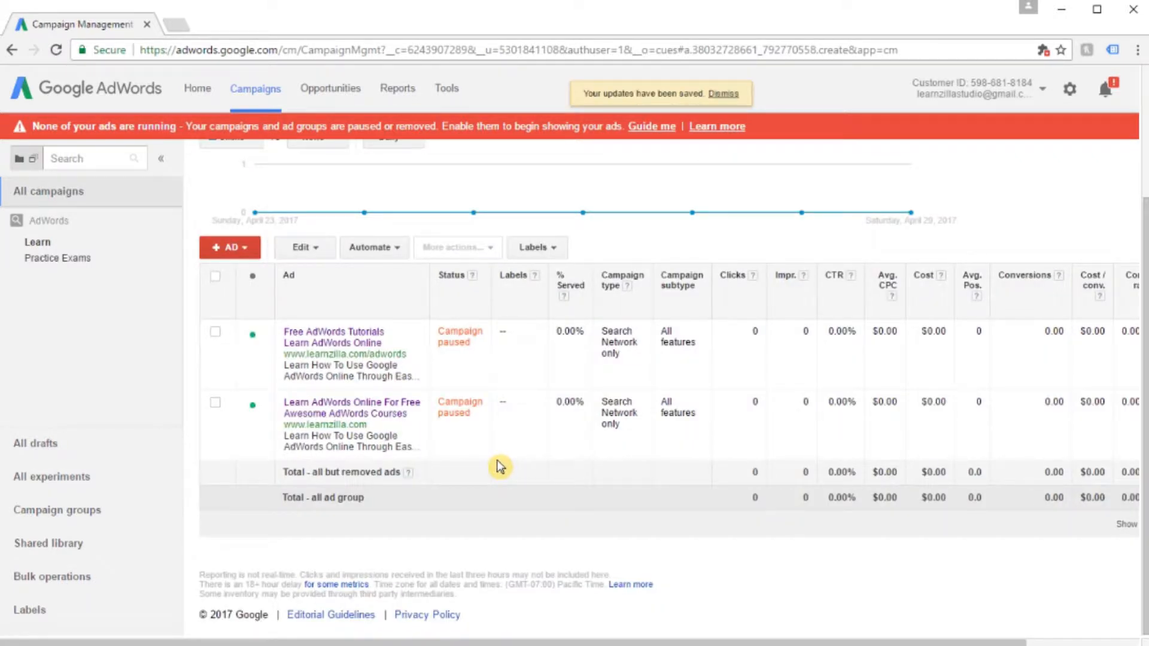
# Make an editable copy of the "Free AdWords Tutorials" ad and change its first headline to "Free Online AdWords Tutorials"
pyautogui.moveTo(420, 336)
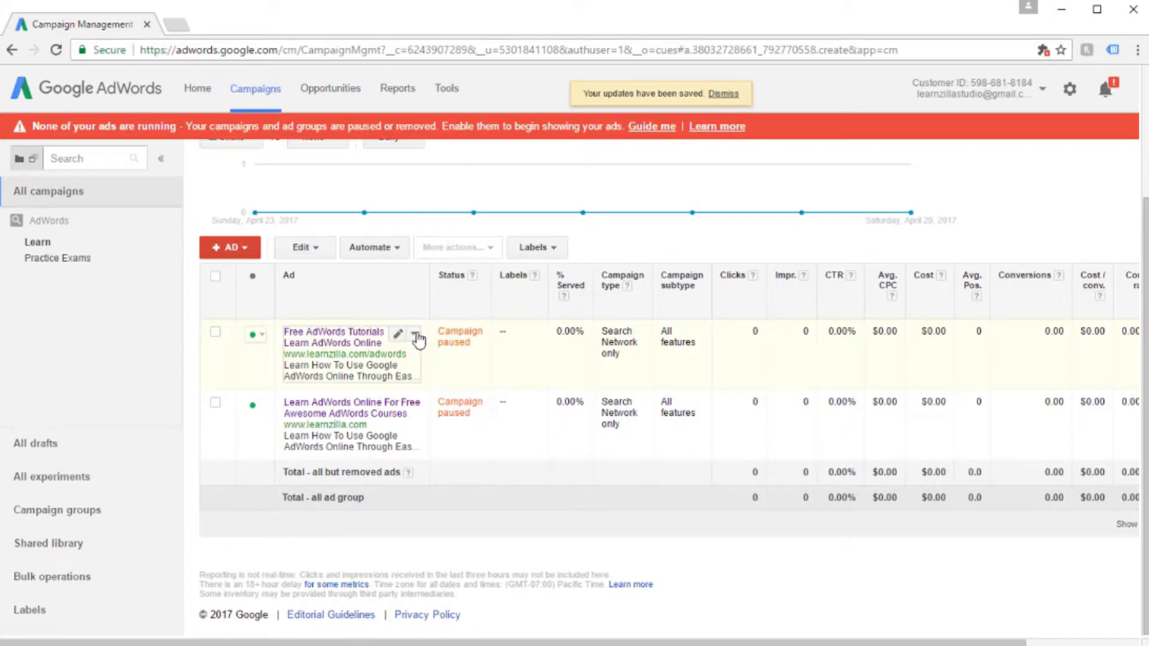
pyautogui.click(414, 335)
pyautogui.click(452, 379)
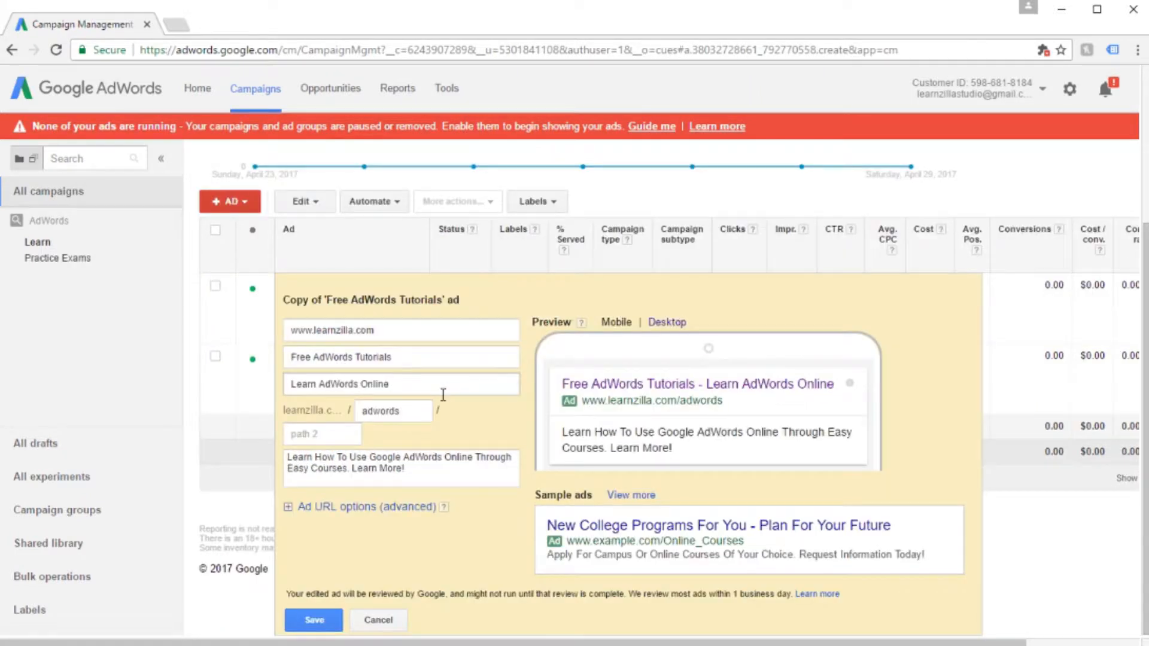
pyautogui.tripleClick(419, 356)
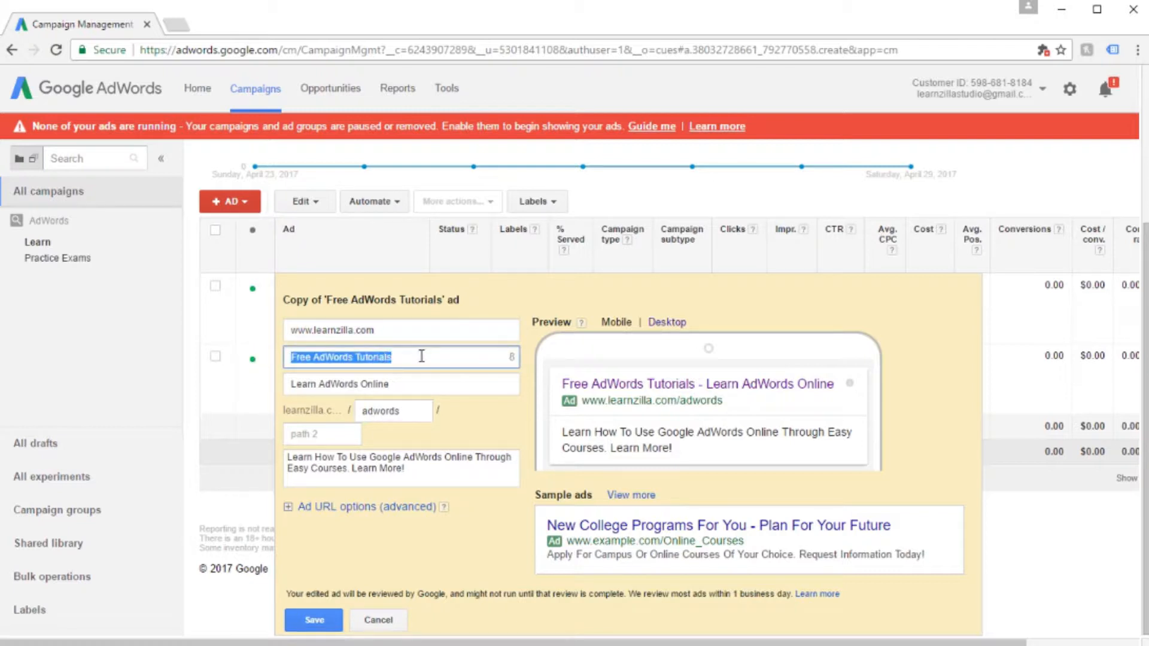
pyautogui.click(311, 360)
pyautogui.write('Online')
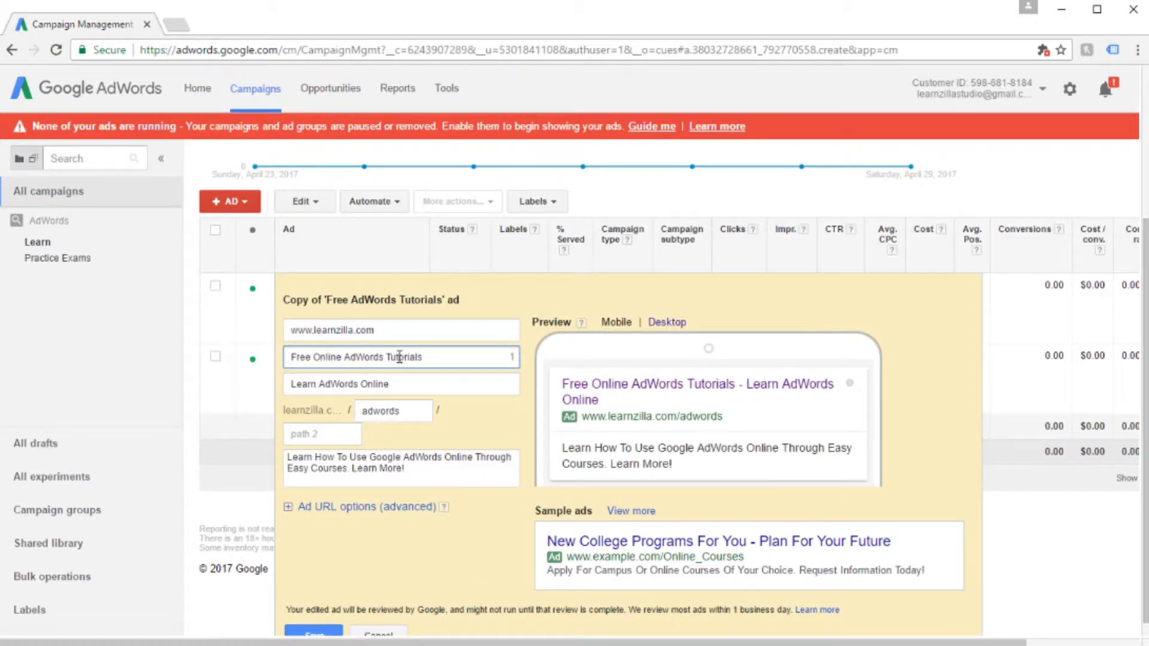
pyautogui.rightClick(399, 358)
pyautogui.click(446, 330)
pyautogui.click(489, 410)
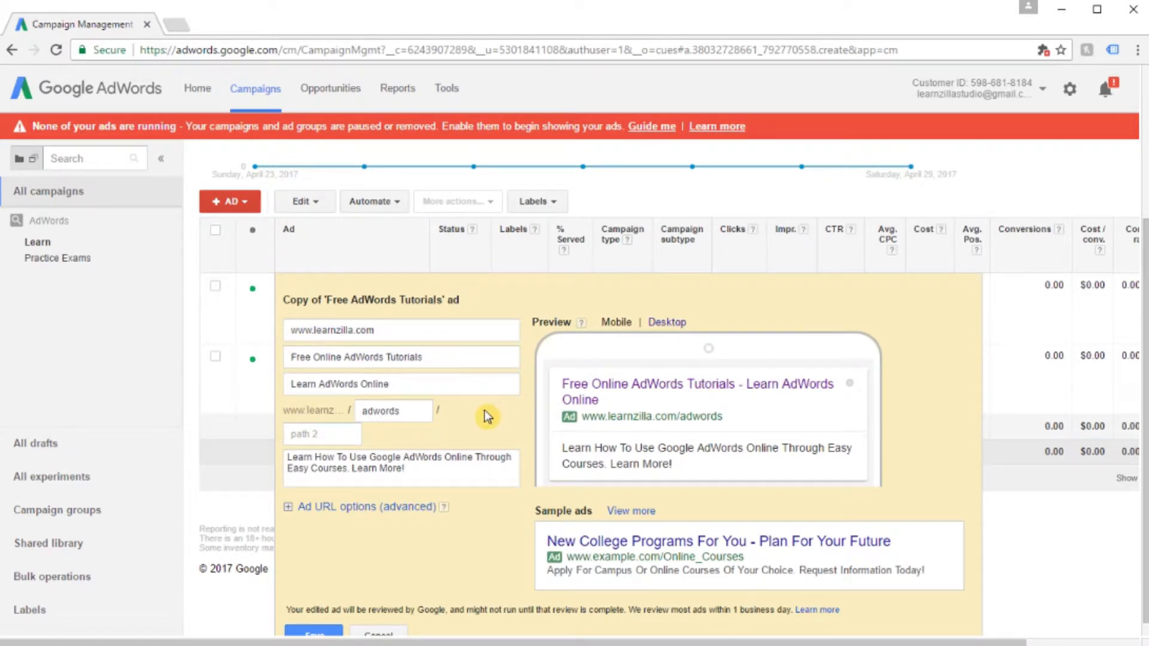
# Replace the second headline of this ad copy with "Hands-On Video Lessons"
pyautogui.scroll(-1, 483, 405)
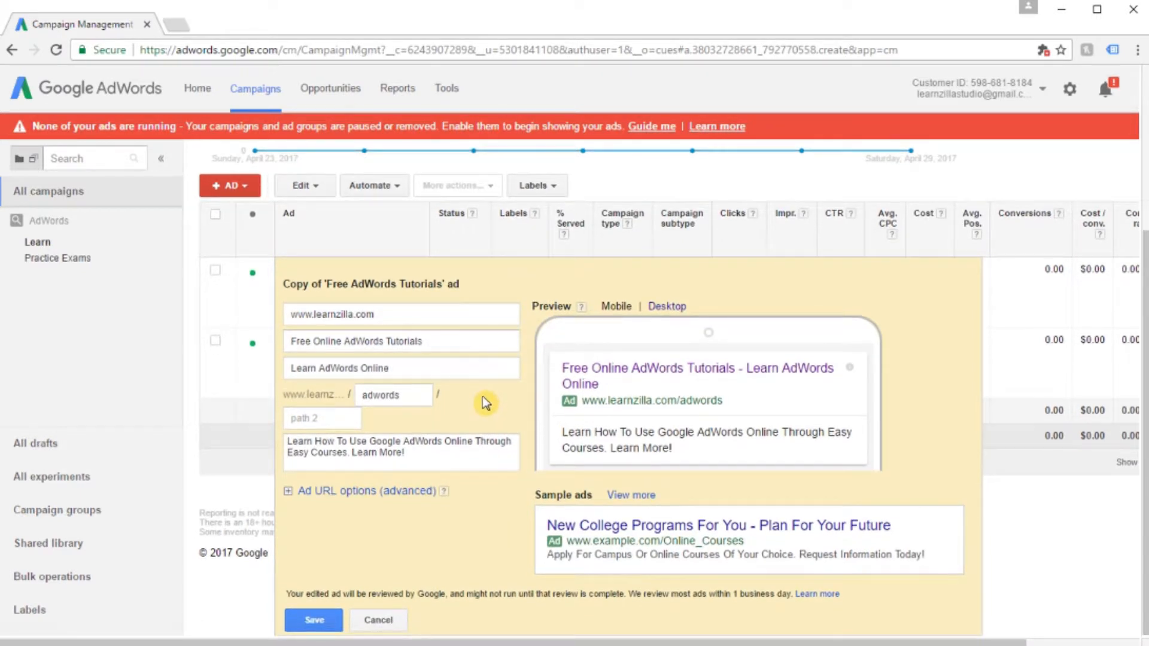
pyautogui.tripleClick(420, 371)
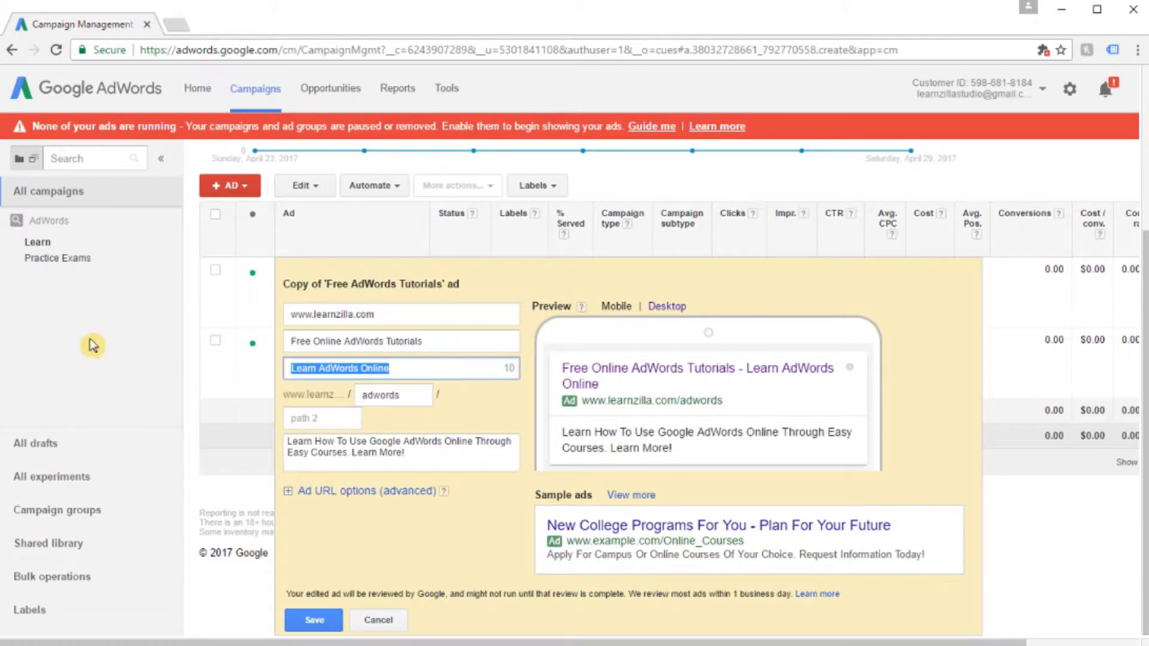
pyautogui.write('Hands-')
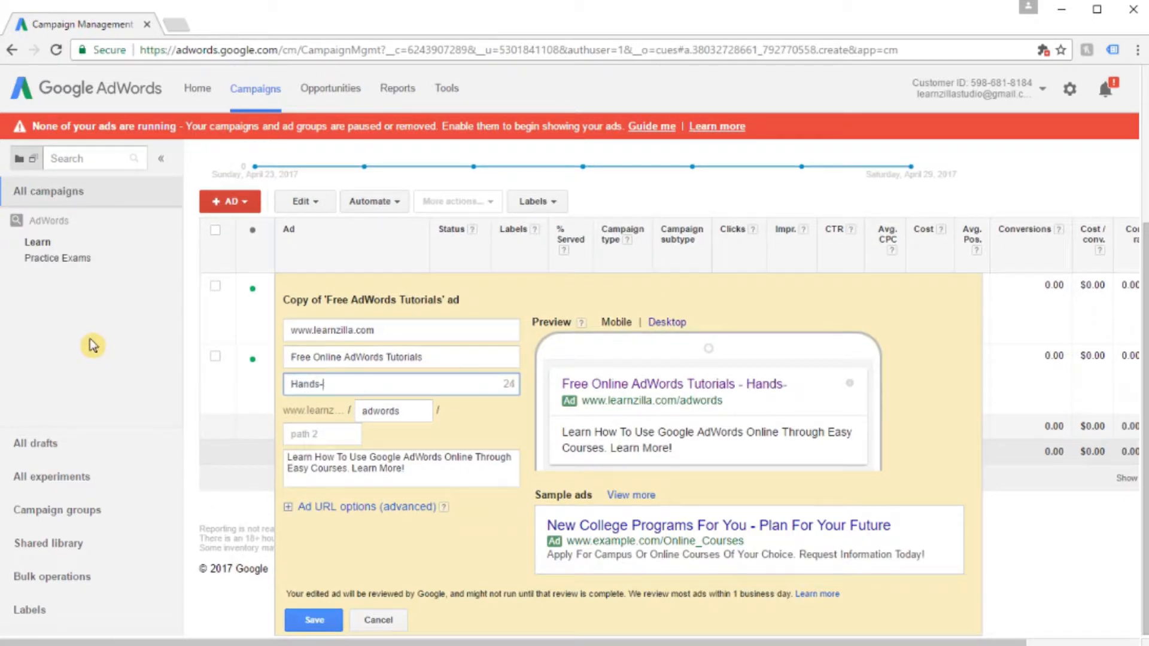
pyautogui.write('On Video Lessons')
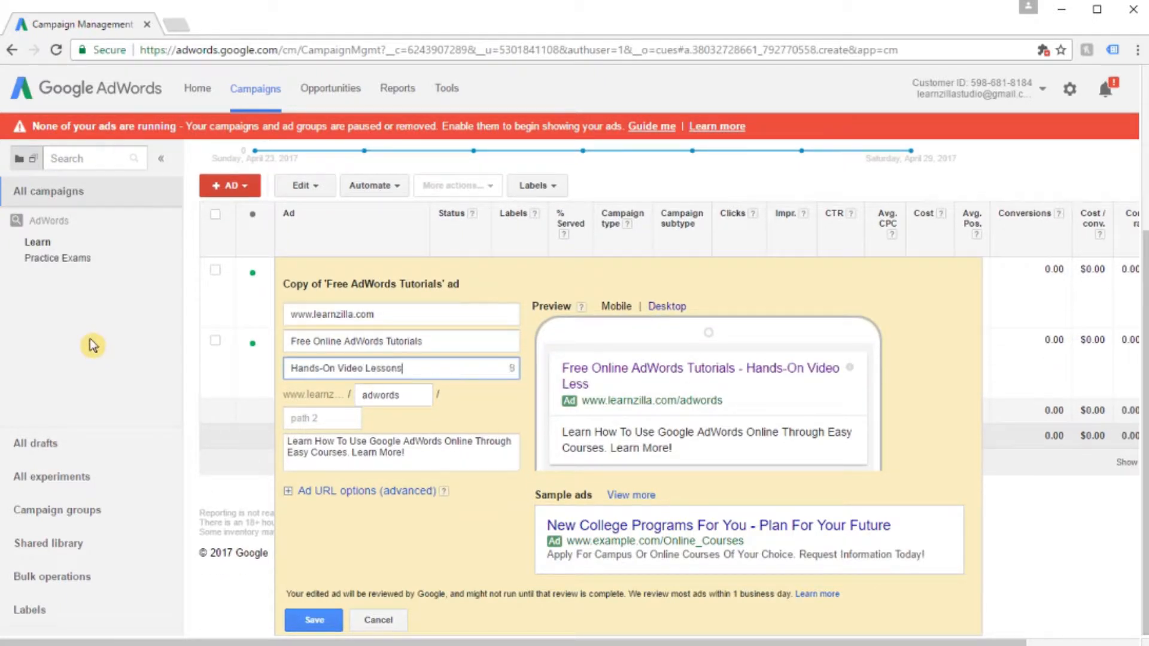
pyautogui.press('Tab')
pyautogui.click(475, 416)
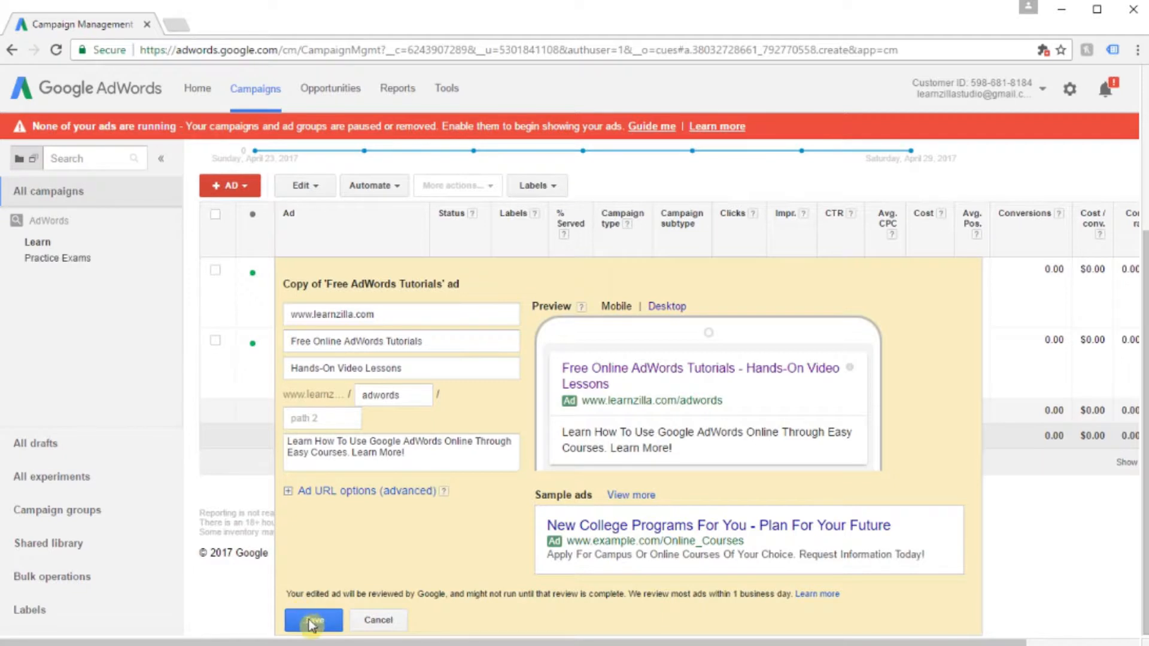
# Replace the ad's description with "Free Online Video Courses And Quizzes For Future AdWords Experts. Learn More!" and save the ad
pyautogui.moveTo(418, 454); pyautogui.dragTo(54, 430)
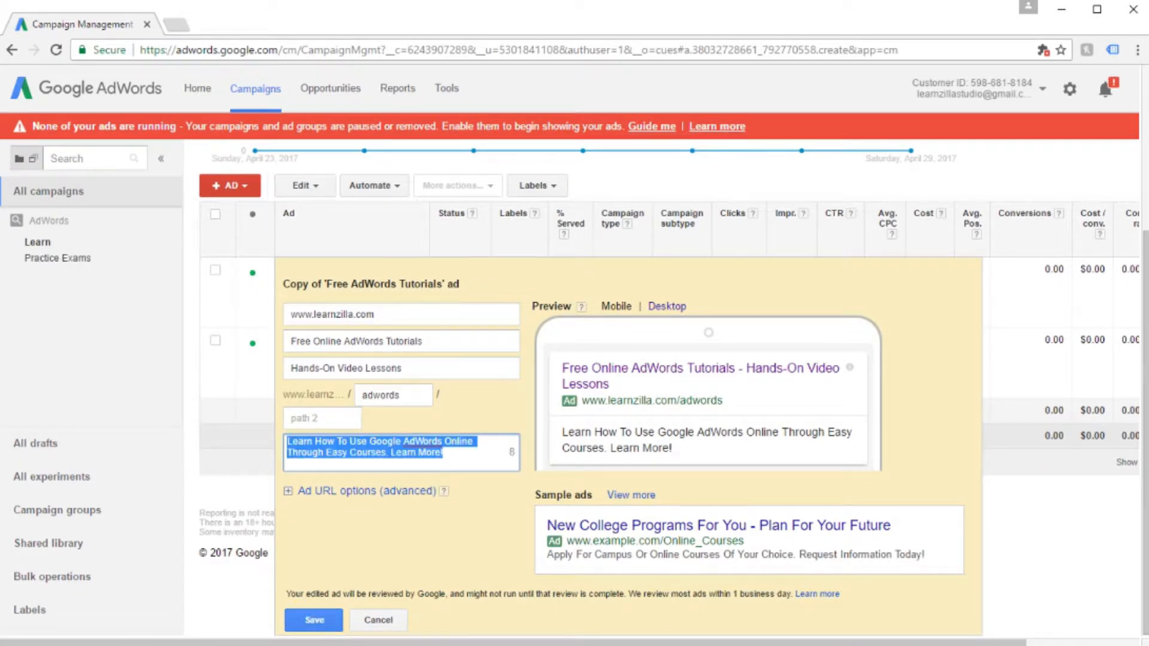
pyautogui.write('Free Onlin')
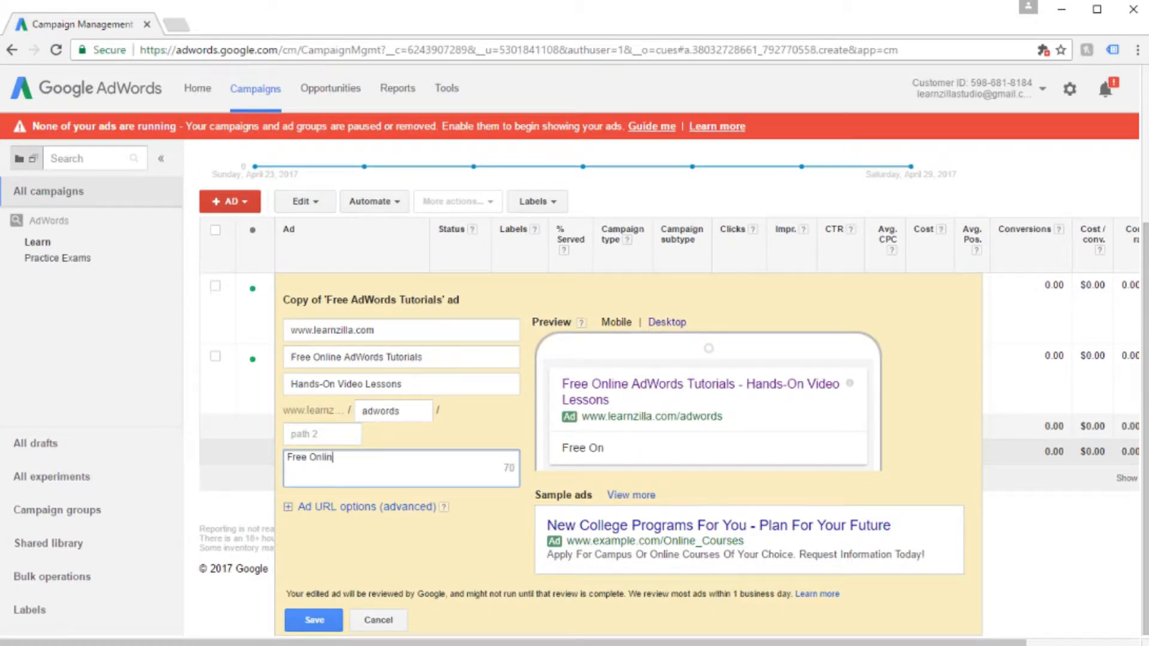
pyautogui.write('e Video Courses A')
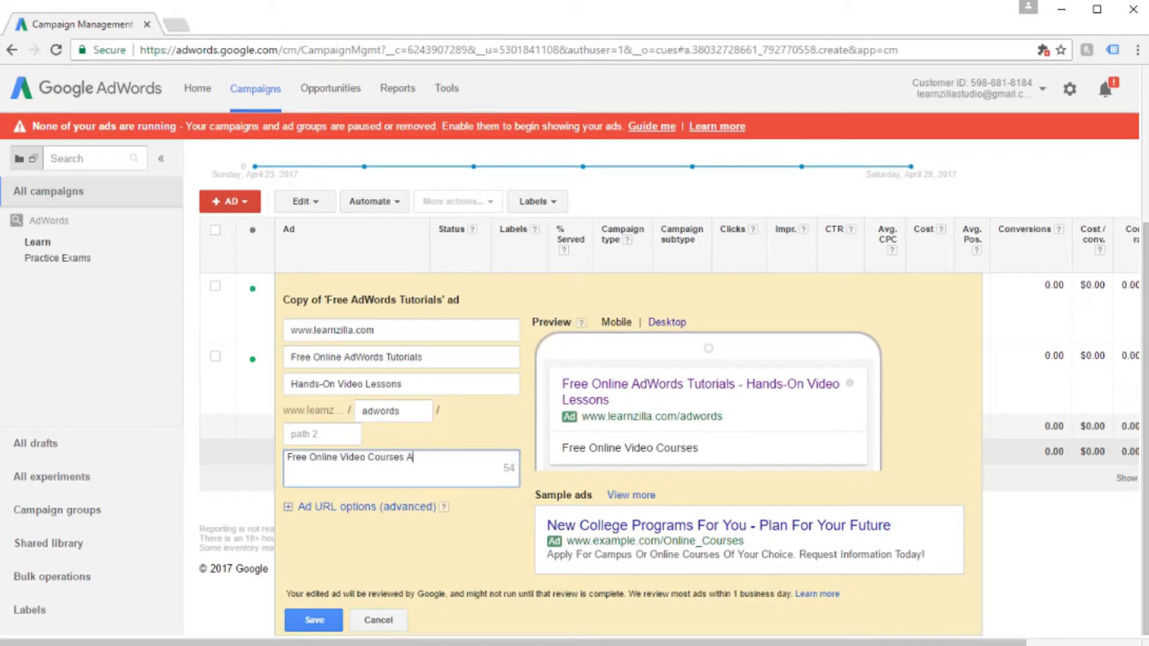
pyautogui.write('nd Quizzes For Future AdWor')
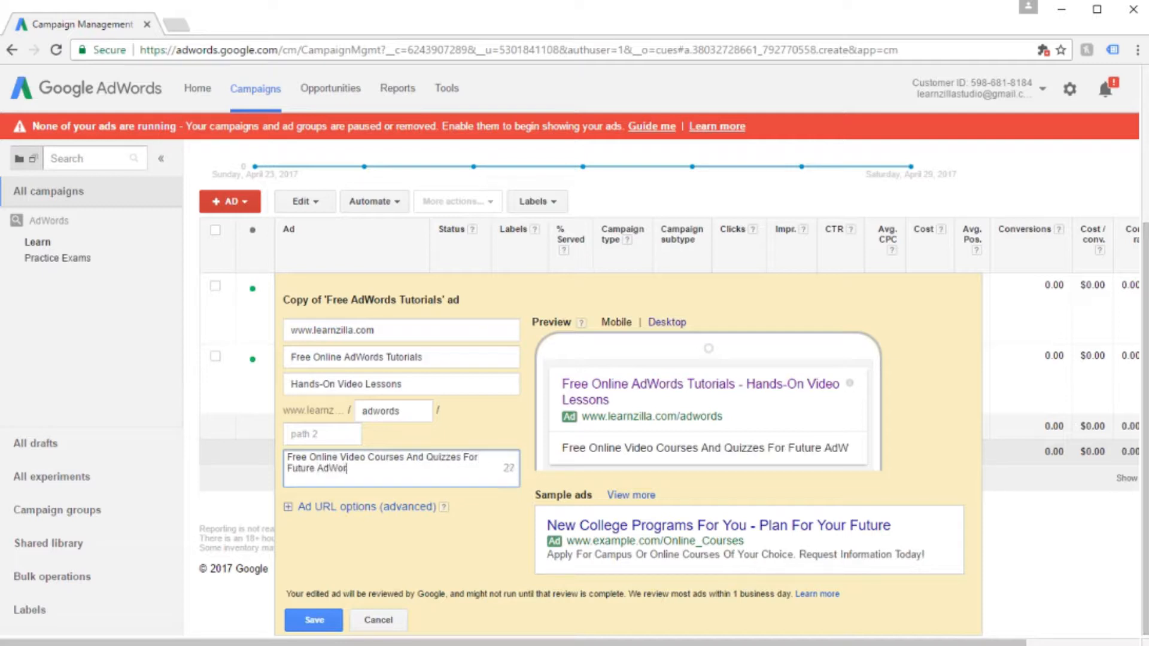
pyautogui.write('ds Experts. Learn More!')
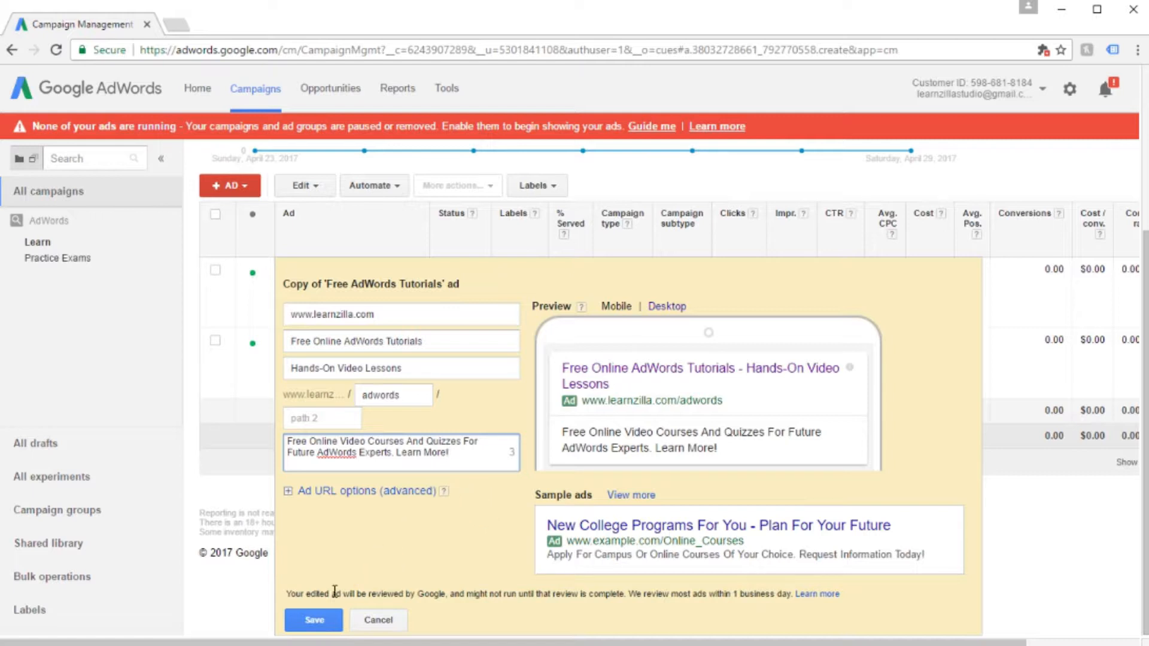
pyautogui.click(313, 623)
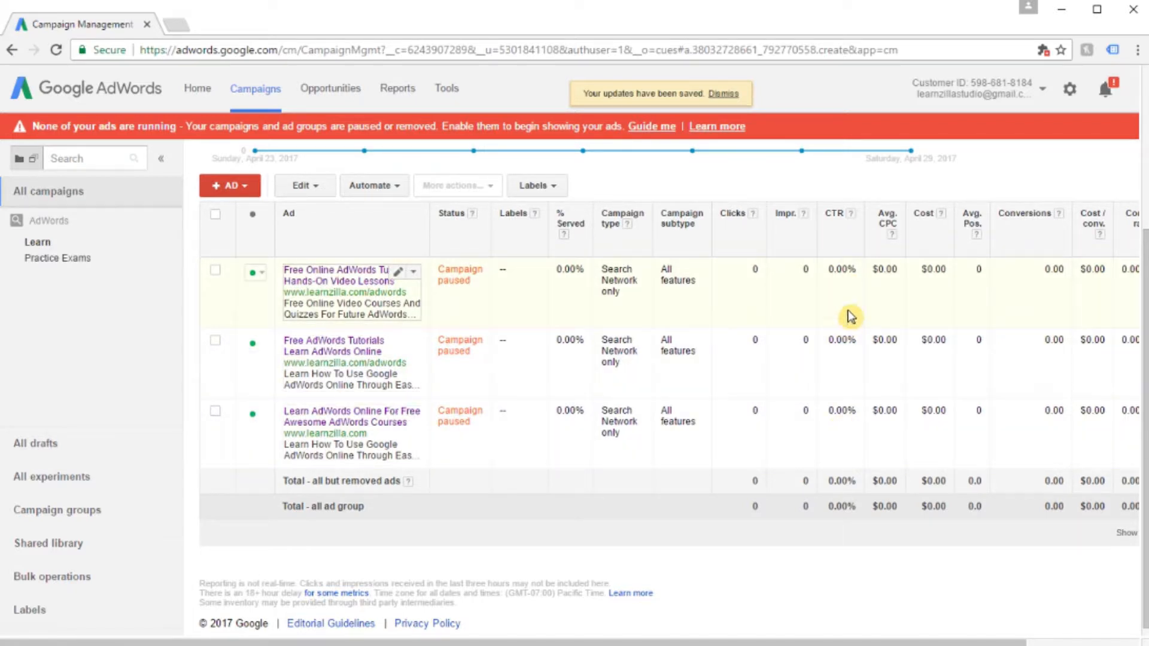
# Read the help explanation of the CTR column, including its example calculation
pyautogui.click(851, 214)
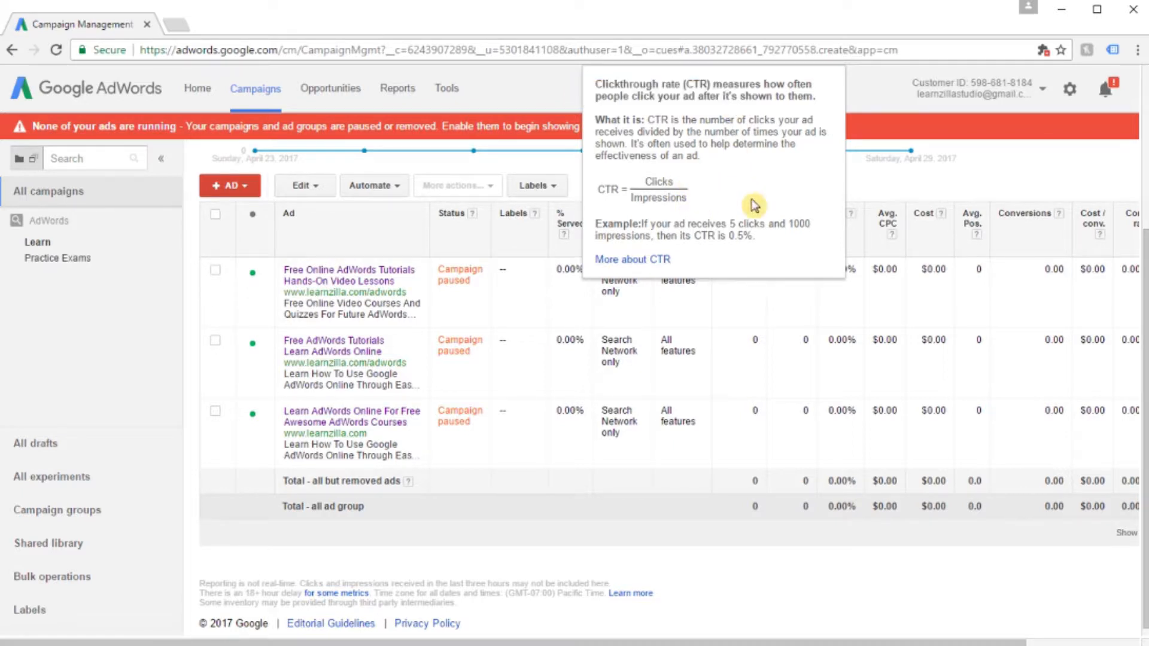
pyautogui.moveTo(753, 237); pyautogui.dragTo(731, 238)
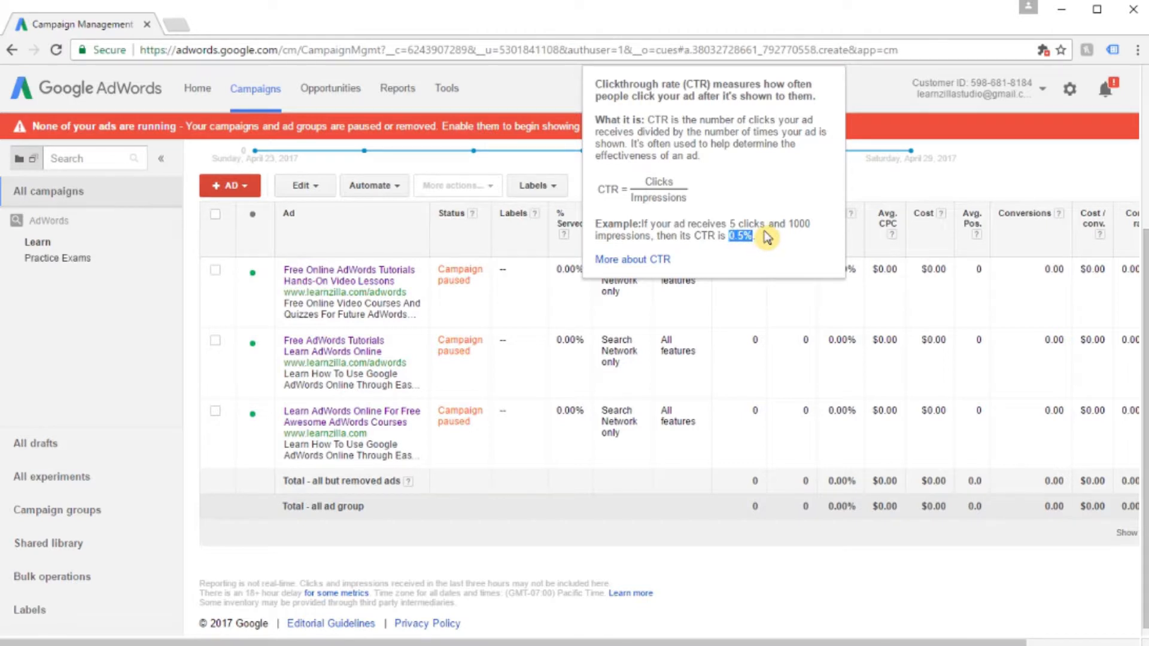
# Close the CTR help explanation and look over the ads listed in the Learn ad group
pyautogui.click(912, 184)
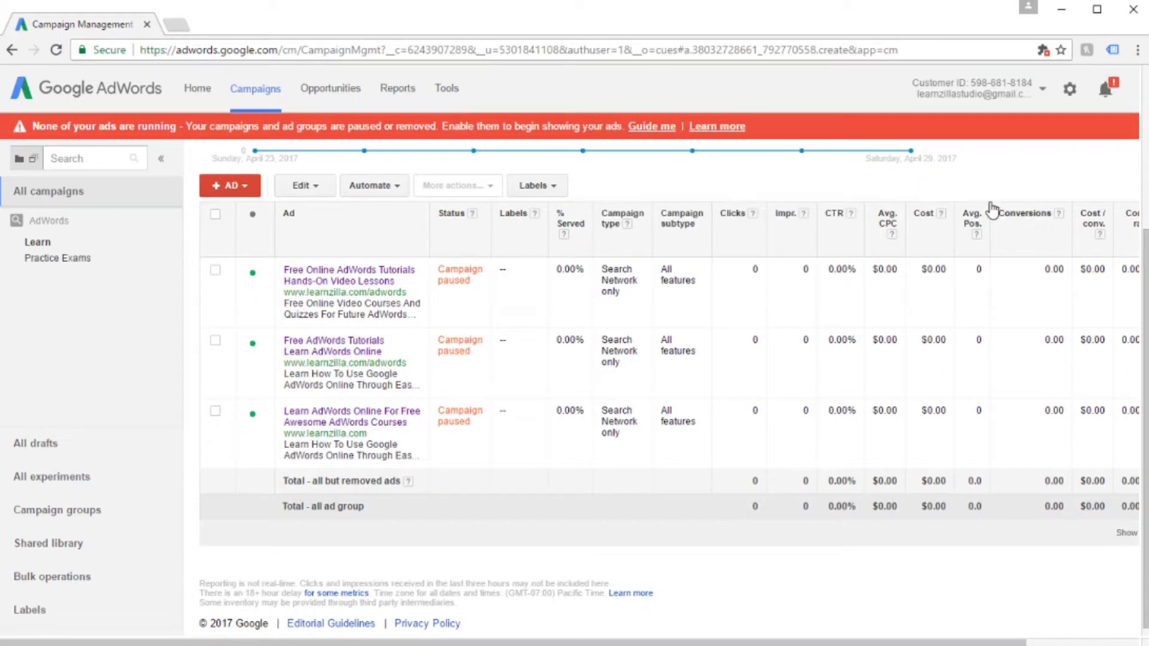
pyautogui.scroll(1, 995, 190)
pyautogui.scroll(2, 996, 192)
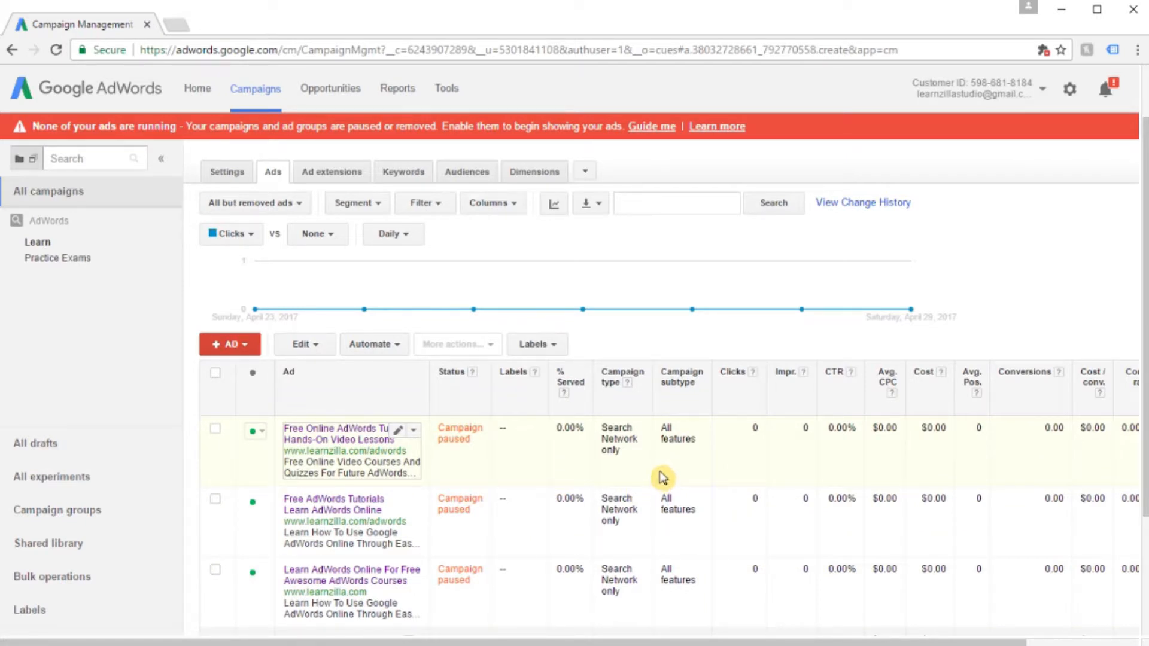
pyautogui.scroll(-3, 710, 469)
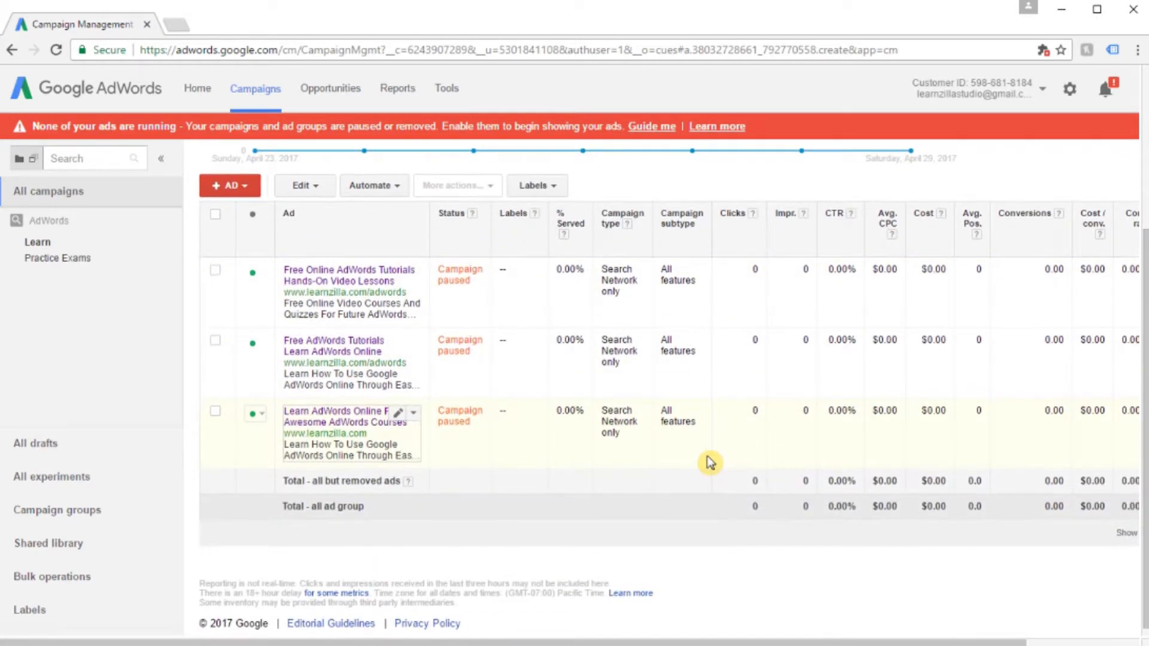
pyautogui.scroll(3, 731, 455)
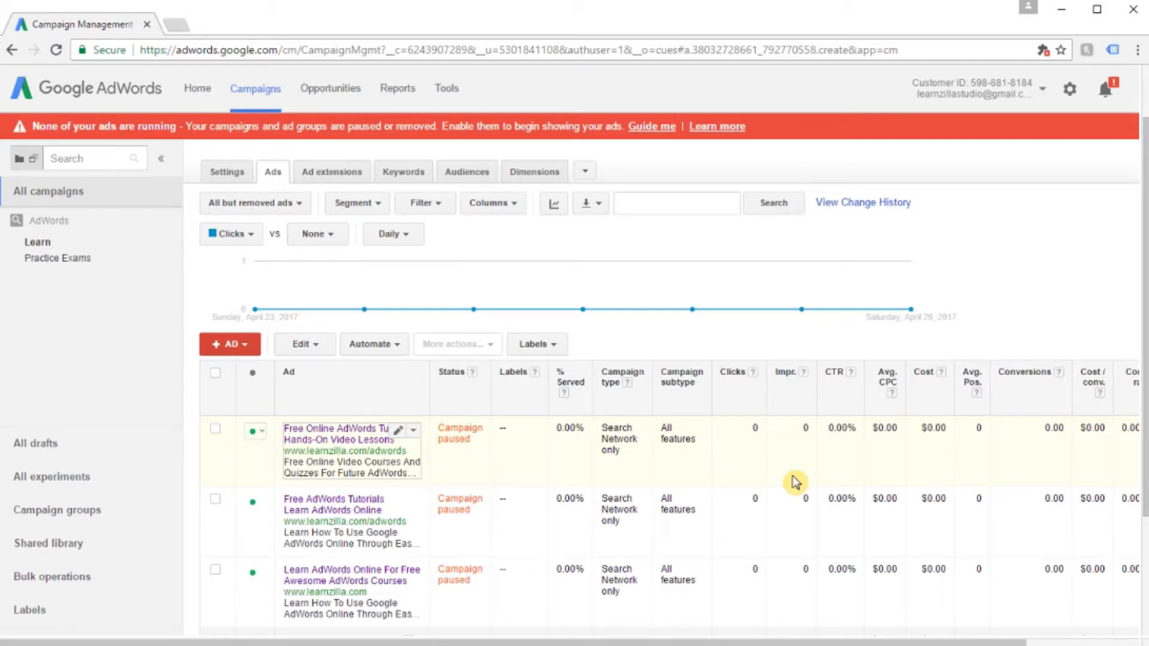
pyautogui.scroll(-3, 794, 482)
# Check which edit, copy and enable or pause options the "Free Online AdWords Tutorials" ad offers, leaving the ad unchanged
pyautogui.click(414, 422)
pyautogui.click(797, 419)
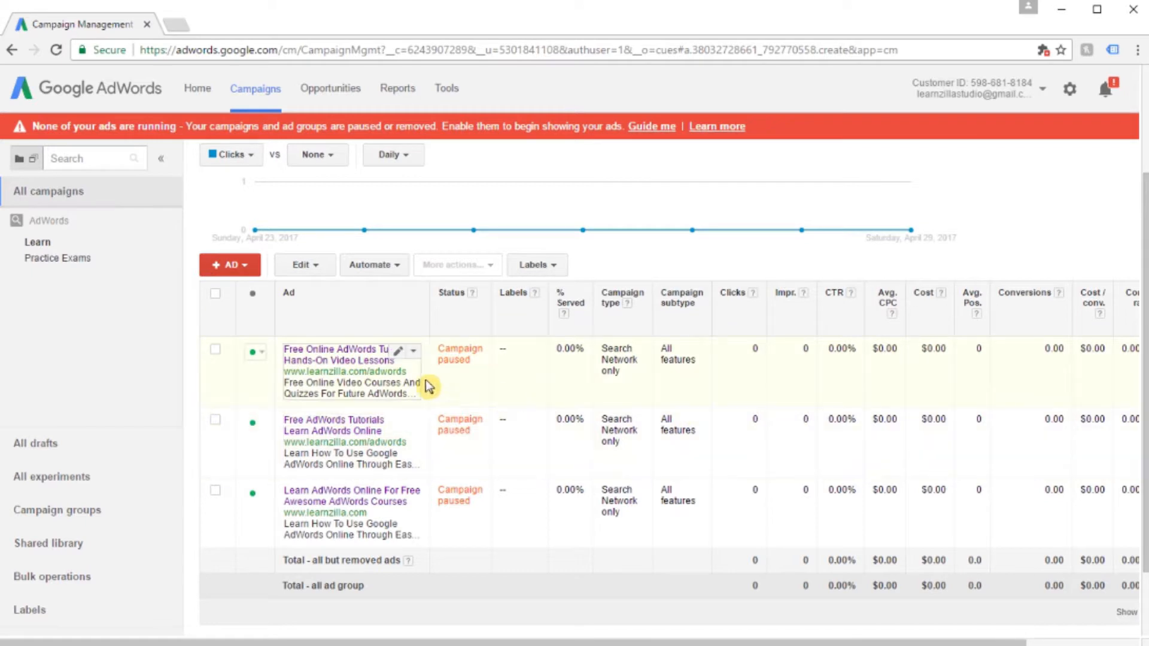
pyautogui.click(398, 355)
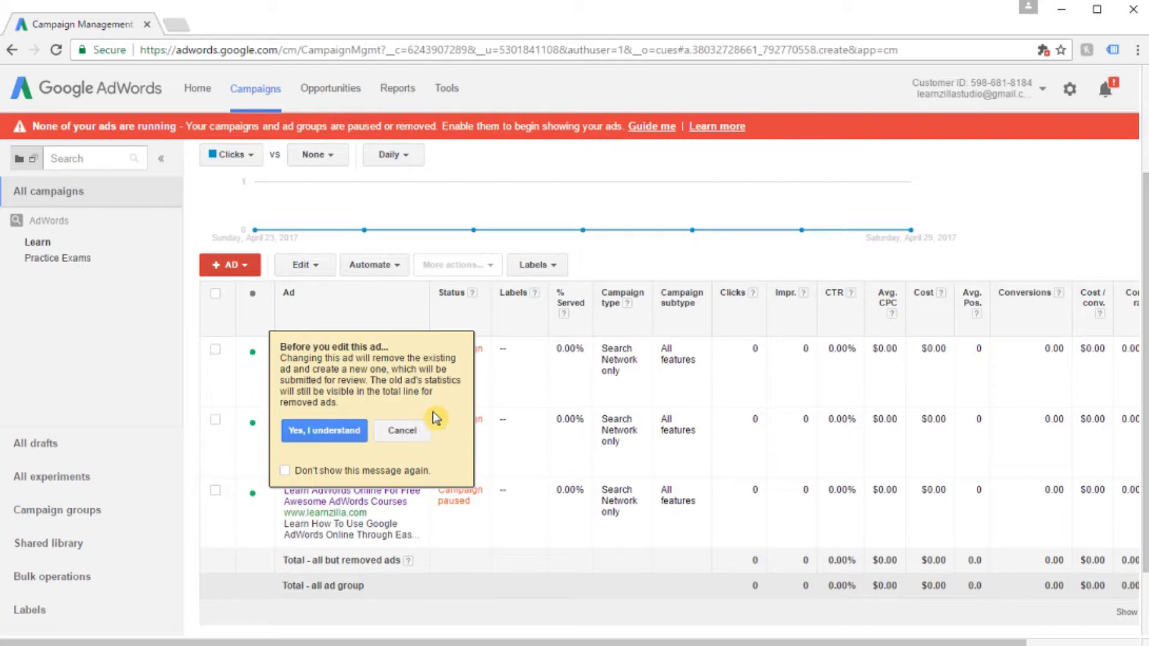
pyautogui.click(405, 430)
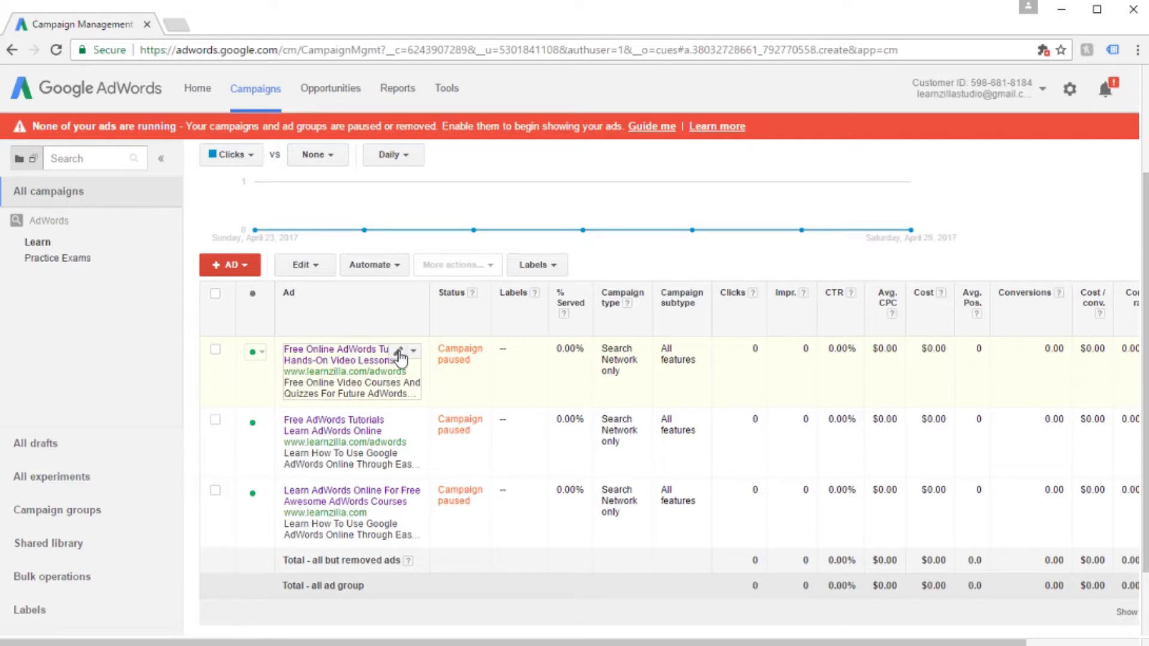
pyautogui.click(399, 353)
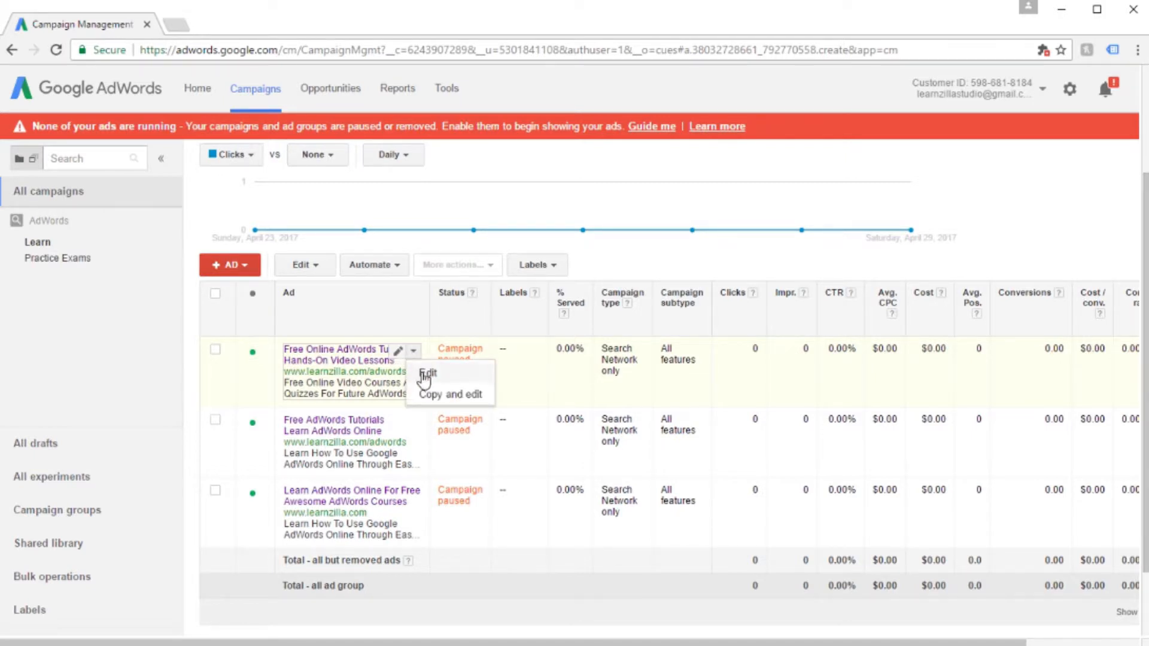
pyautogui.click(833, 249)
pyautogui.click(255, 353)
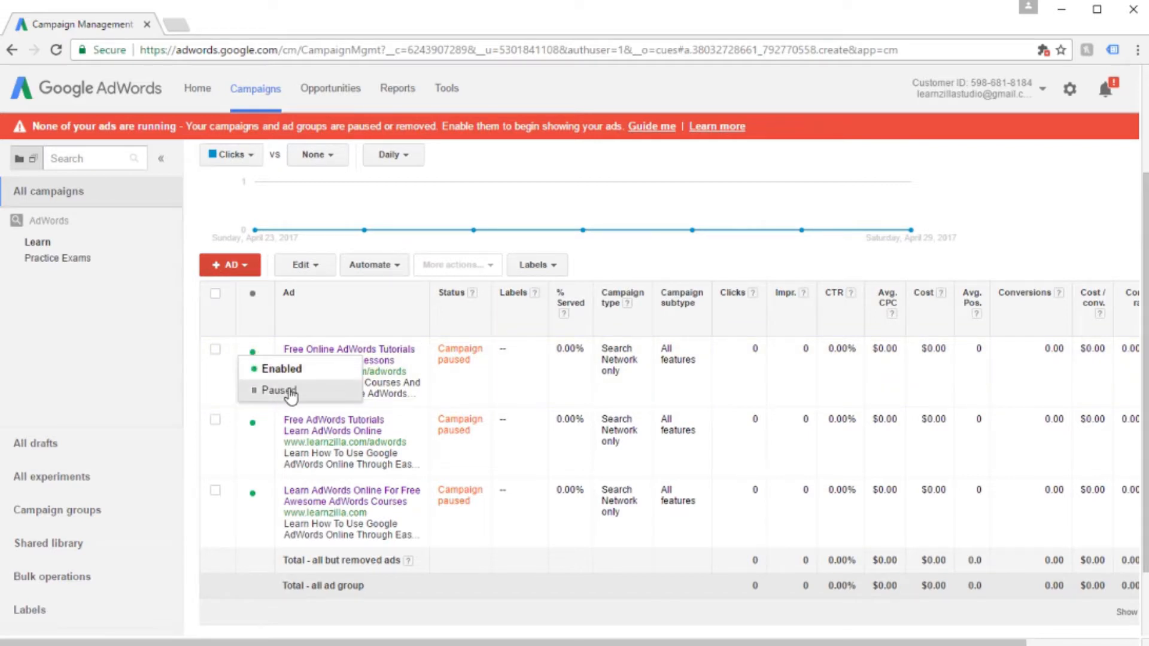
pyautogui.click(677, 264)
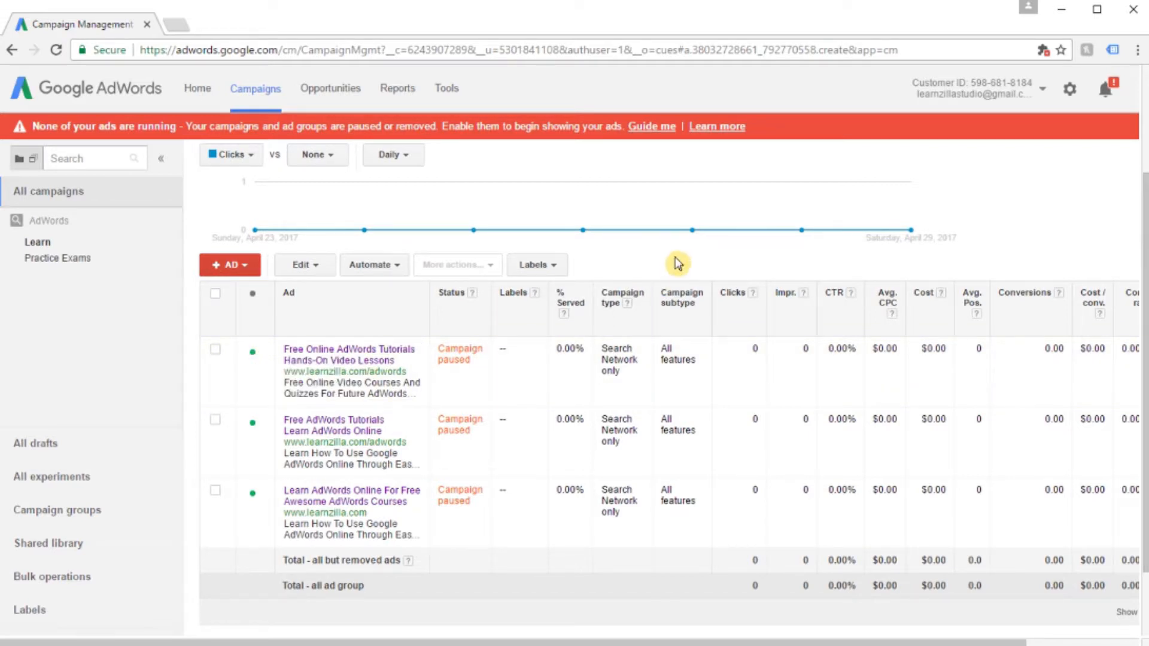
# Check the ad group total row, read the warning about editing the "Free Online AdWords Tutorials" ad, and cancel the edit
pyautogui.moveTo(364, 587); pyautogui.dragTo(266, 591)
pyautogui.click(268, 590)
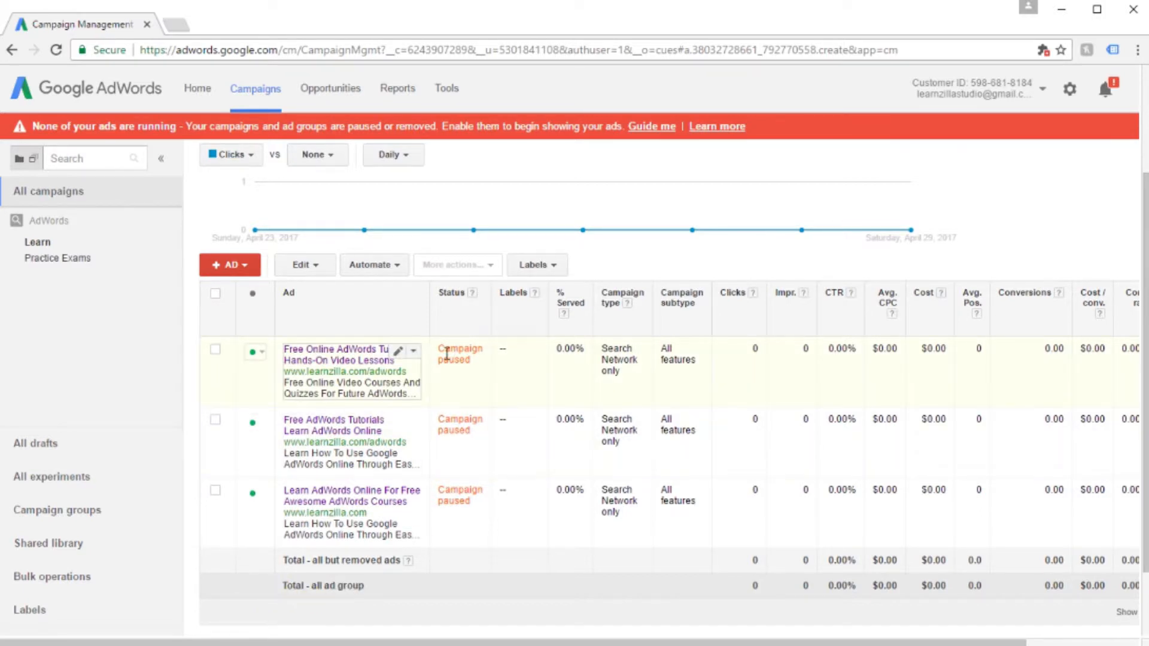
pyautogui.click(400, 353)
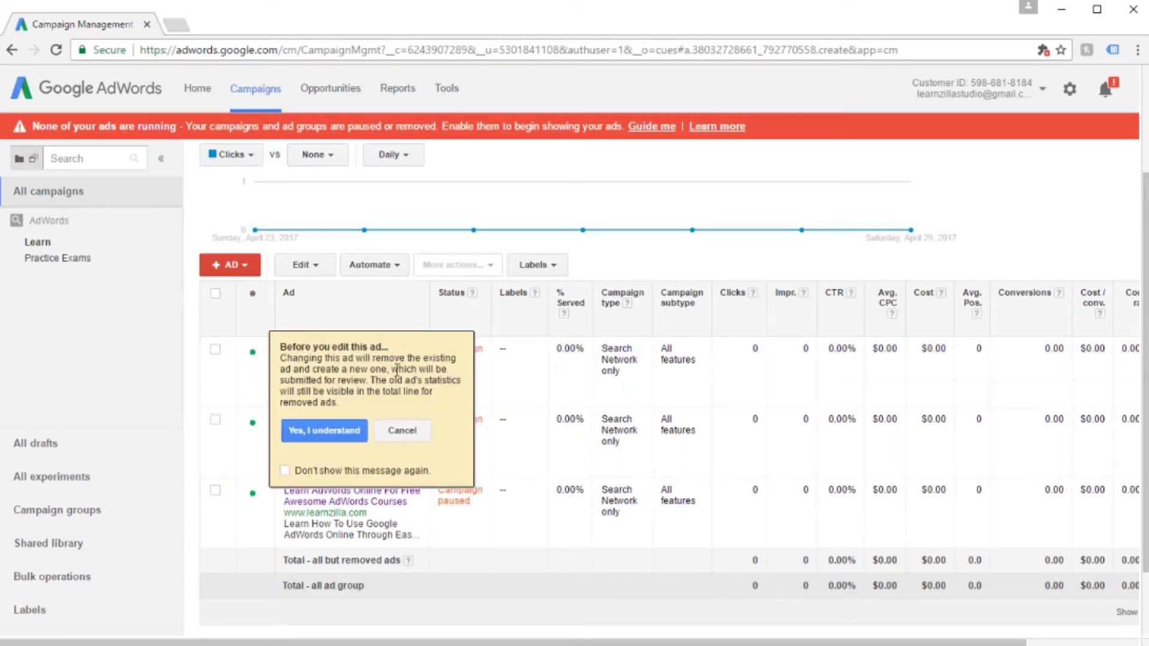
pyautogui.moveTo(294, 347); pyautogui.dragTo(409, 407)
pyautogui.click(419, 350)
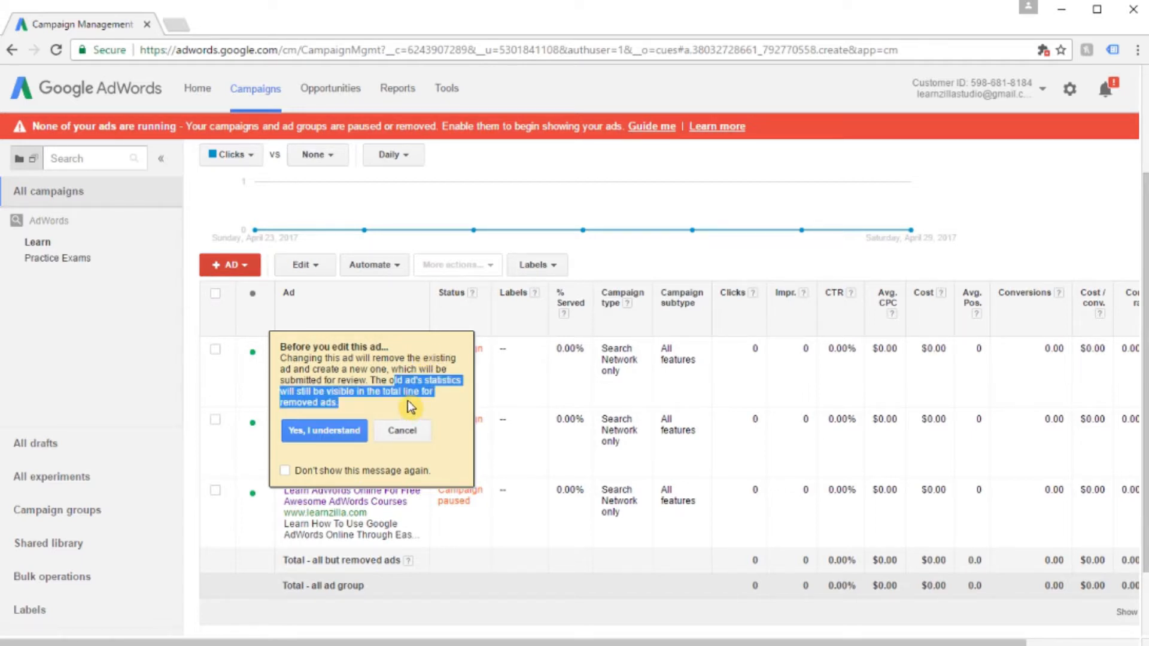
pyautogui.click(409, 407)
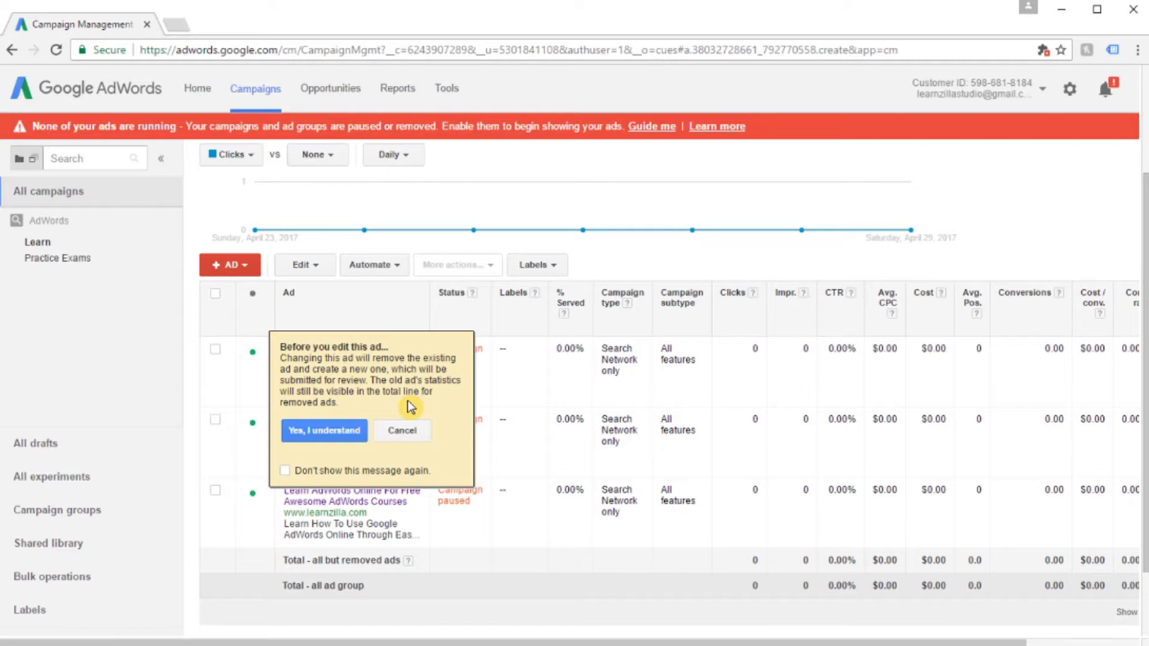
pyautogui.click(402, 431)
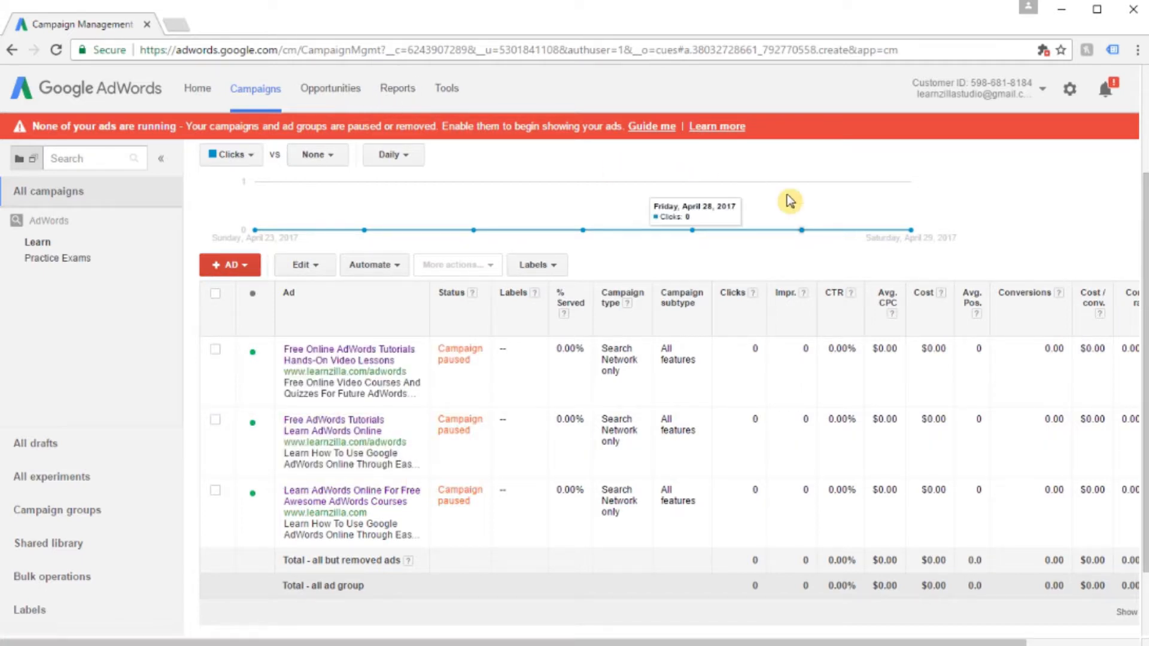
pyautogui.scroll(3, 958, 215)
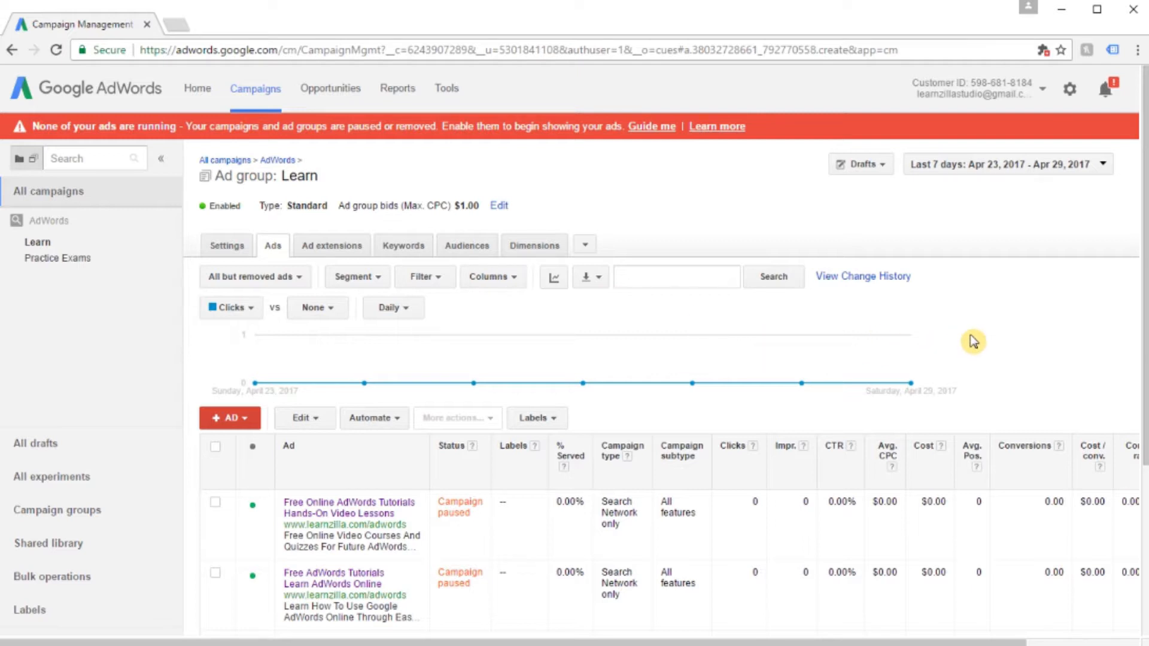
pyautogui.scroll(-3, 974, 342)
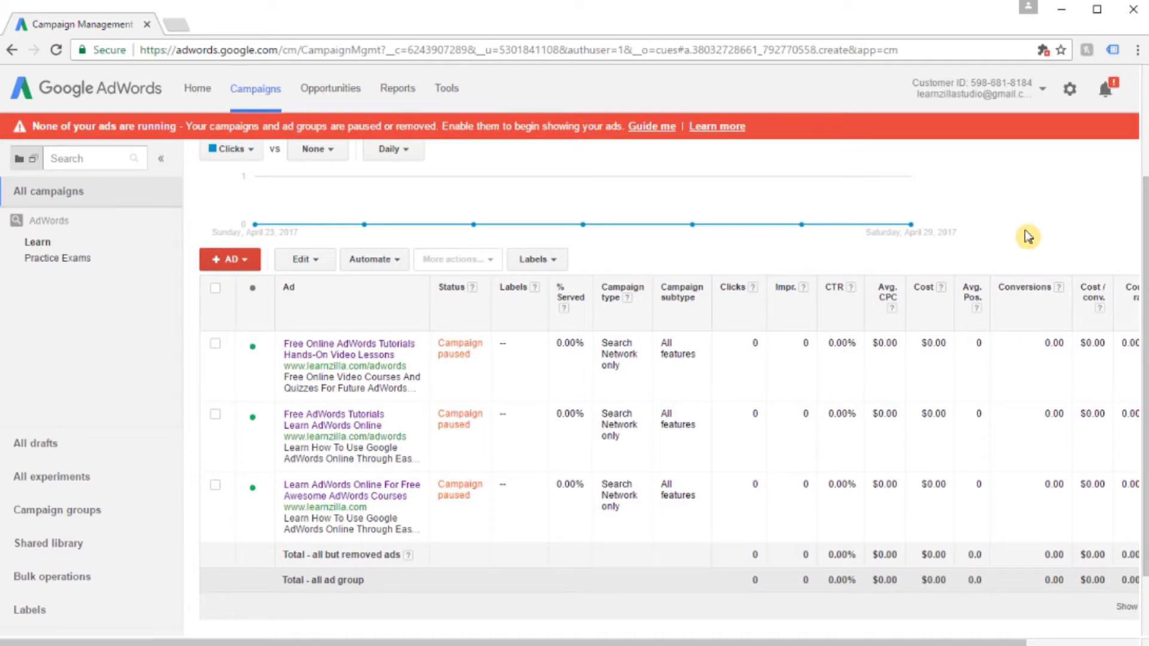
pyautogui.scroll(3, 1031, 251)
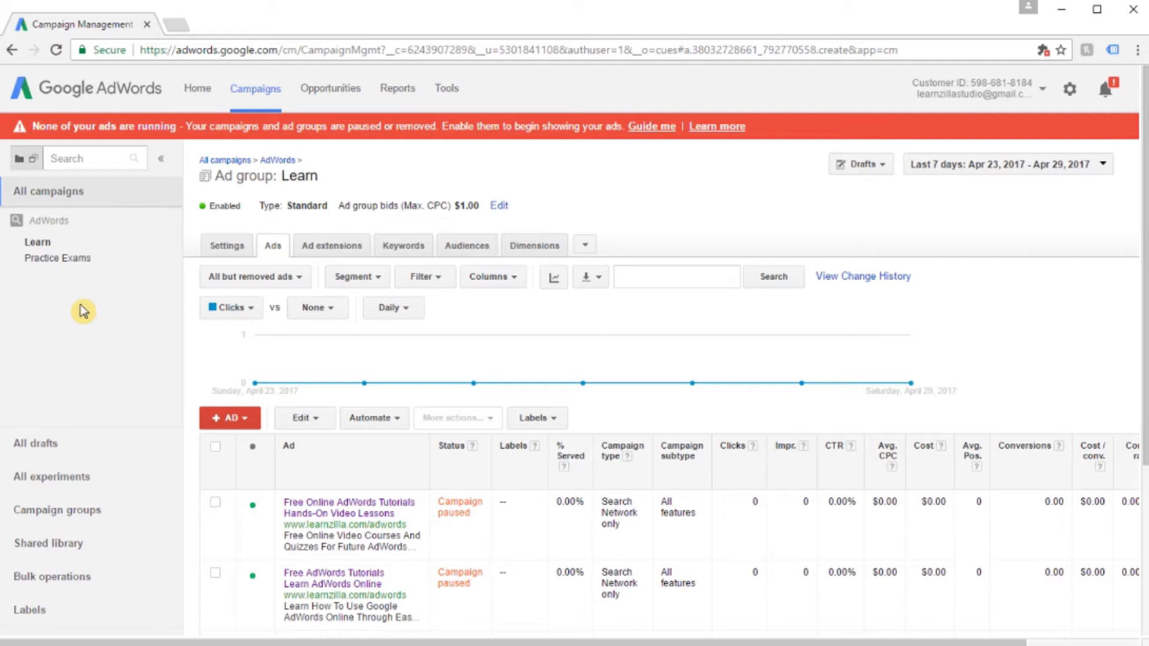
pyautogui.scroll(-3, 111, 302)
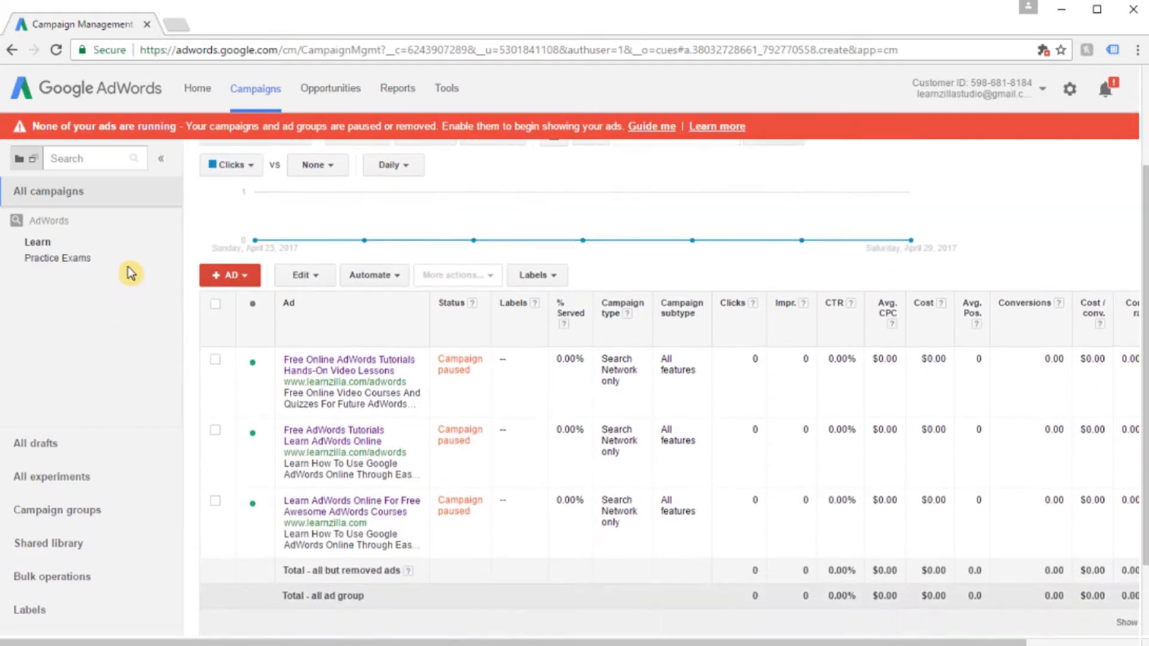
pyautogui.scroll(-2, 126, 268)
# Review the complete keyword list of the Learn ad group
pyautogui.scroll(3, 120, 264)
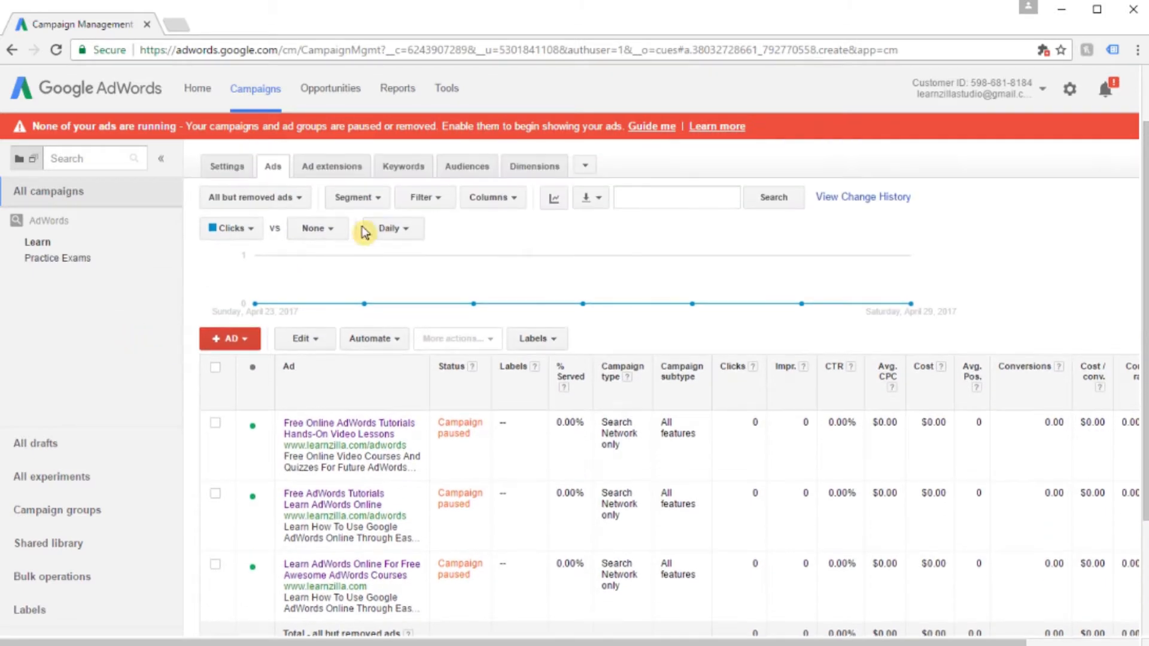
pyautogui.click(386, 168)
pyautogui.scroll(-3, 909, 320)
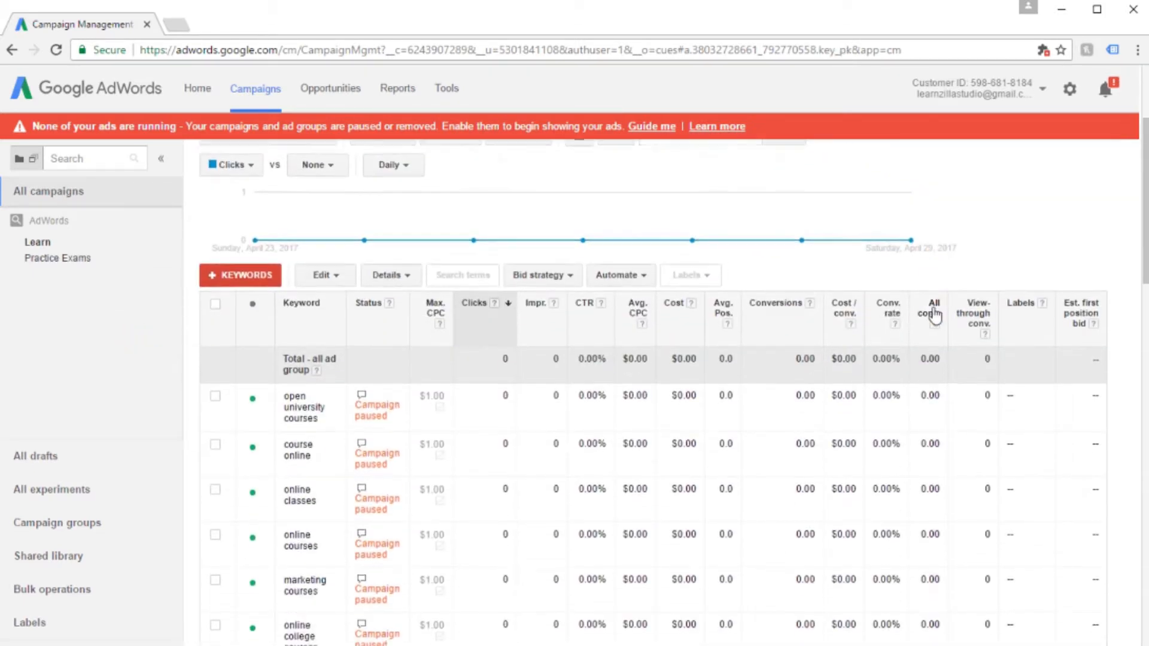
pyautogui.scroll(-5, 935, 315)
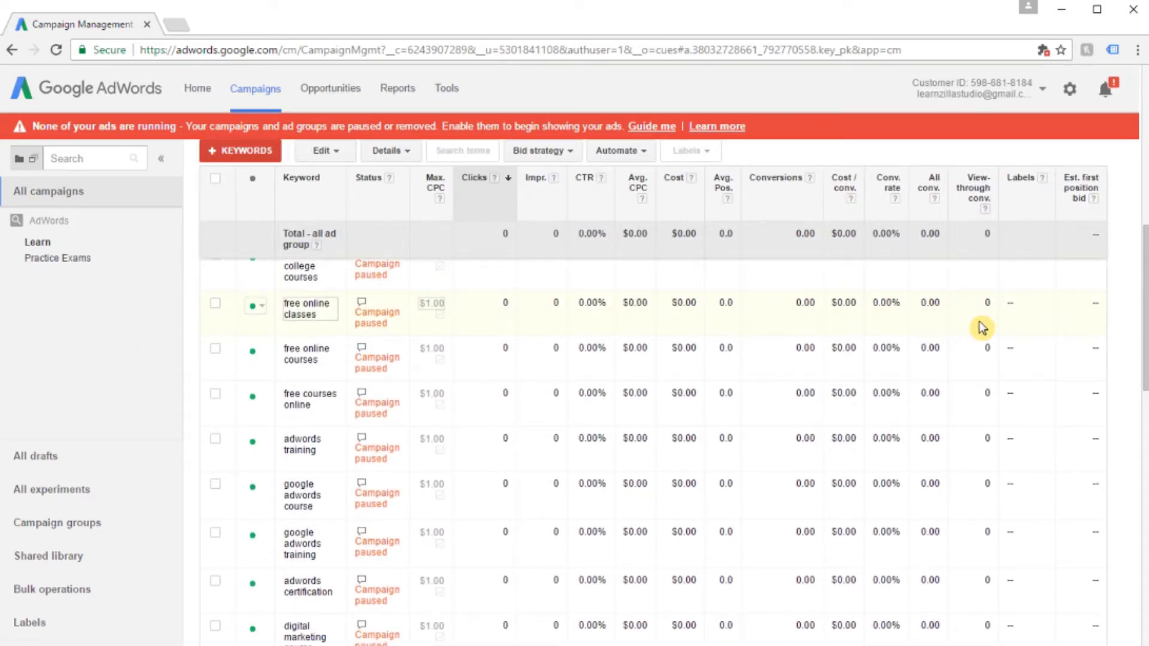
pyautogui.scroll(-4, 982, 329)
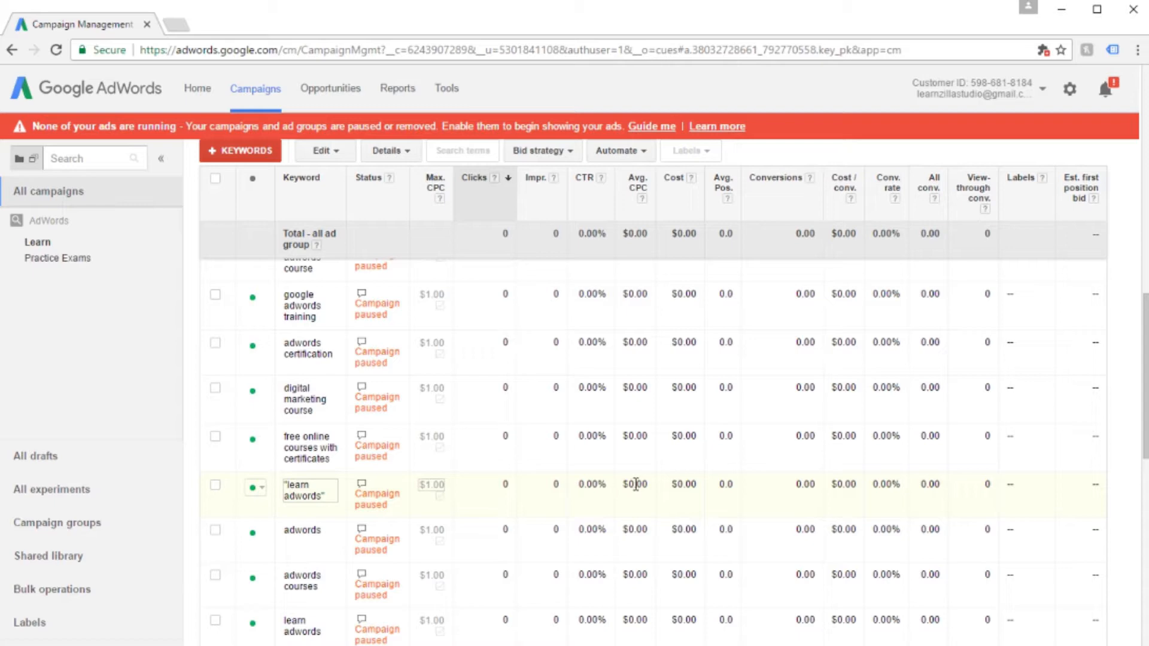
pyautogui.scroll(-4, 646, 482)
pyautogui.scroll(8, 656, 485)
pyautogui.scroll(8, 656, 485)
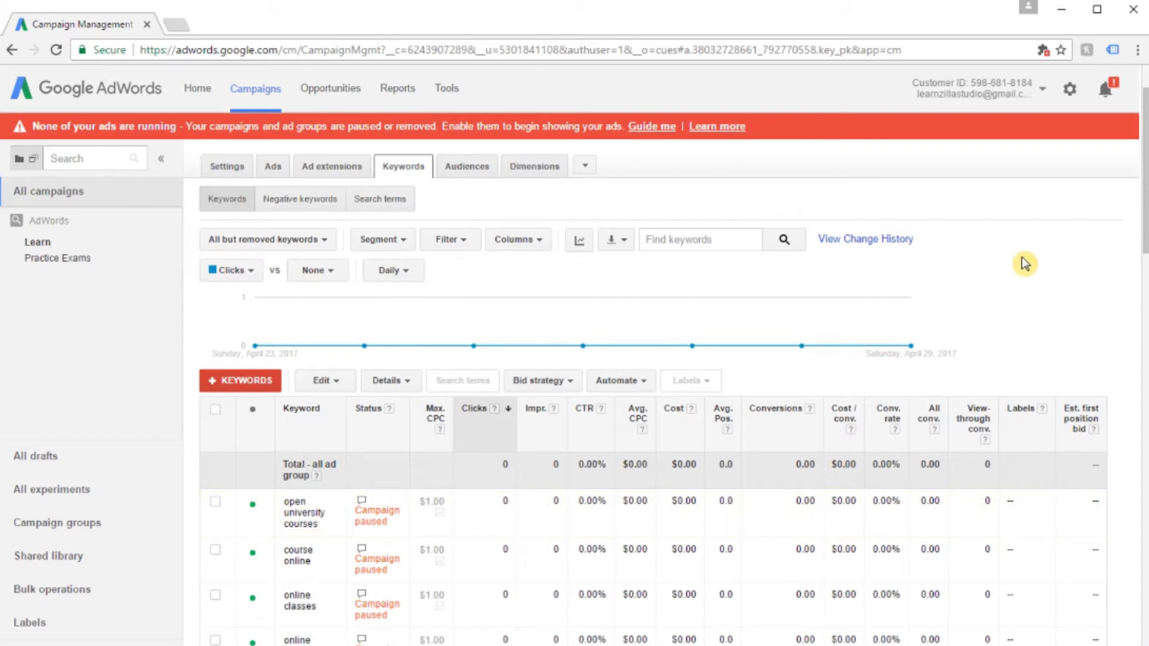
pyautogui.scroll(2, 1023, 262)
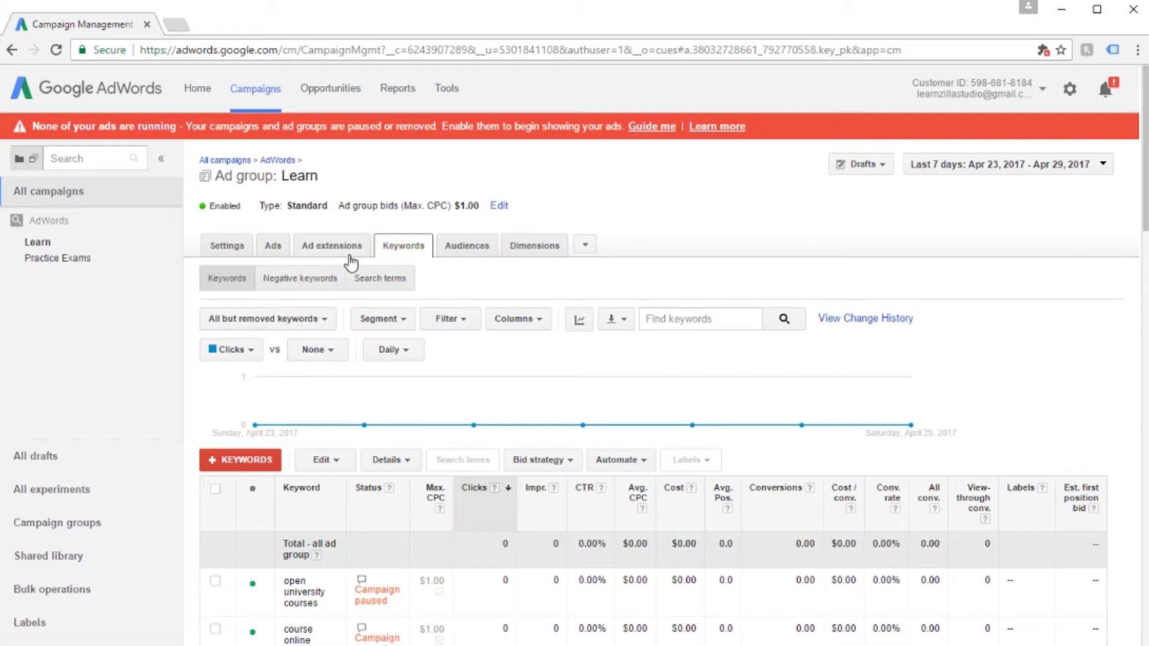
# Add "analytics" as a campaign-level negative keyword and save it
pyautogui.click(302, 285)
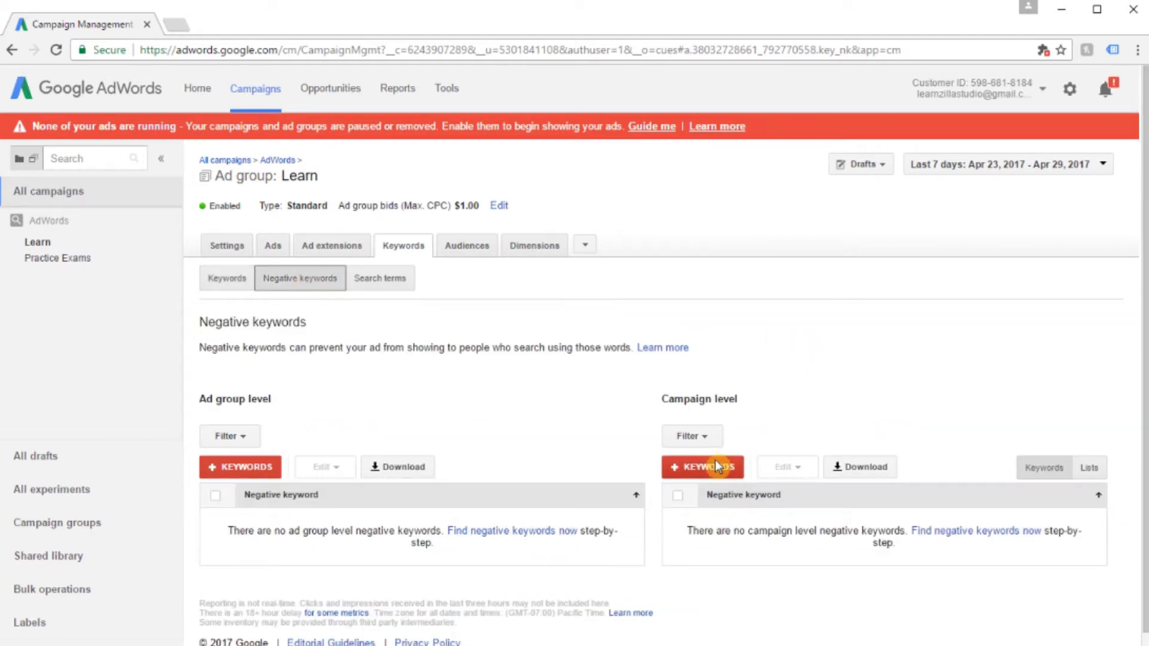
pyautogui.moveTo(660, 401)
pyautogui.mouseDown()
pyautogui.moveTo(773, 398)
pyautogui.moveTo(644, 401)
pyautogui.moveTo(666, 399)
pyautogui.mouseUp()
pyautogui.click(691, 395)
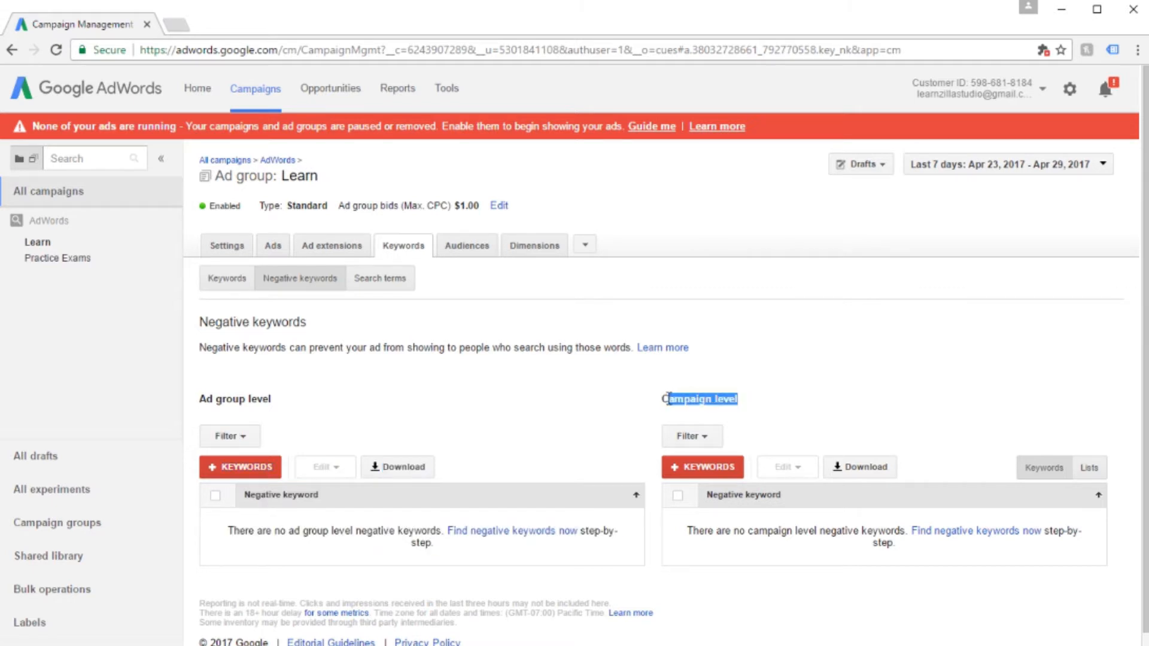
pyautogui.click(689, 409)
pyautogui.click(724, 469)
pyautogui.click(766, 359)
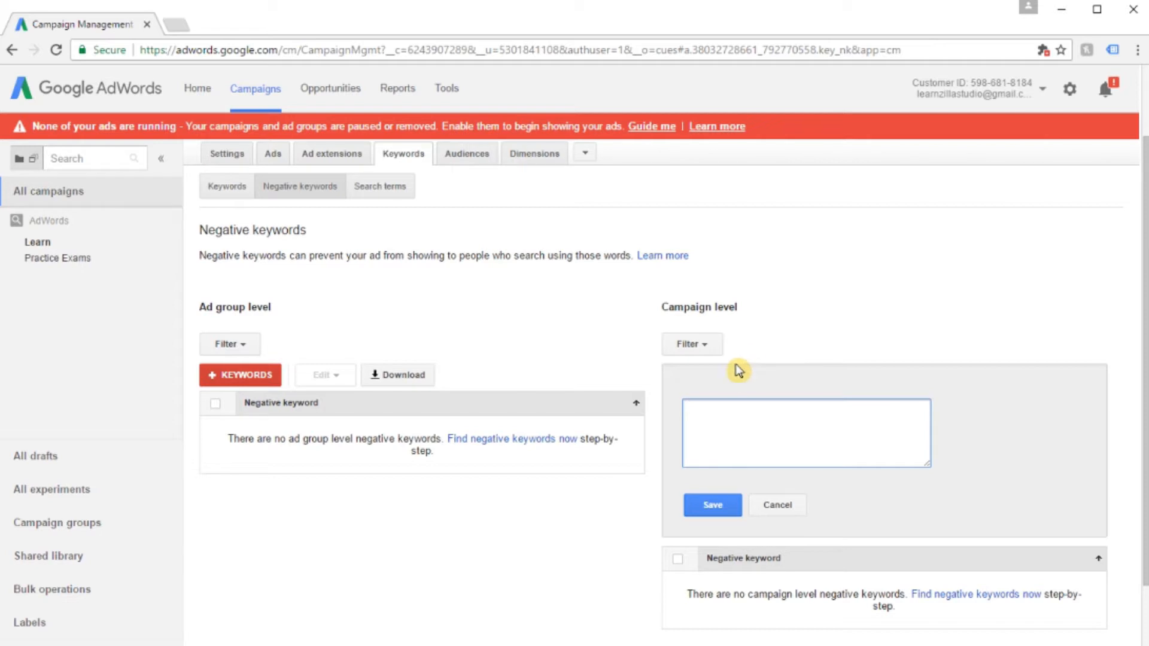
pyautogui.write('analytics')
pyautogui.click(694, 504)
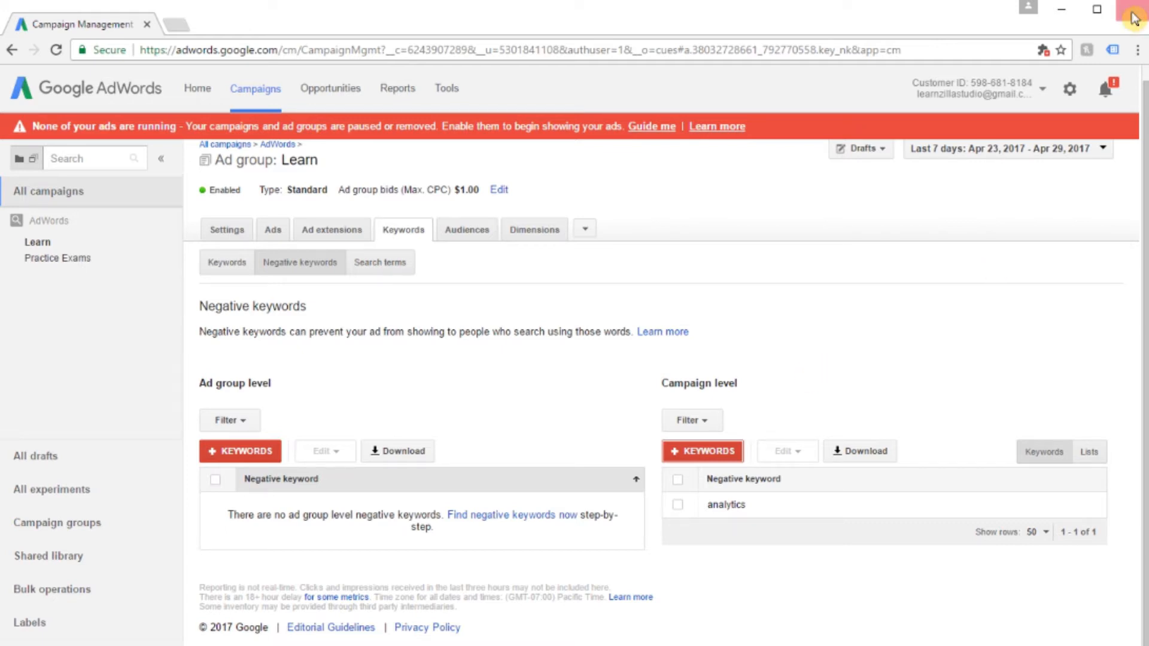
pyautogui.click(1105, 89)
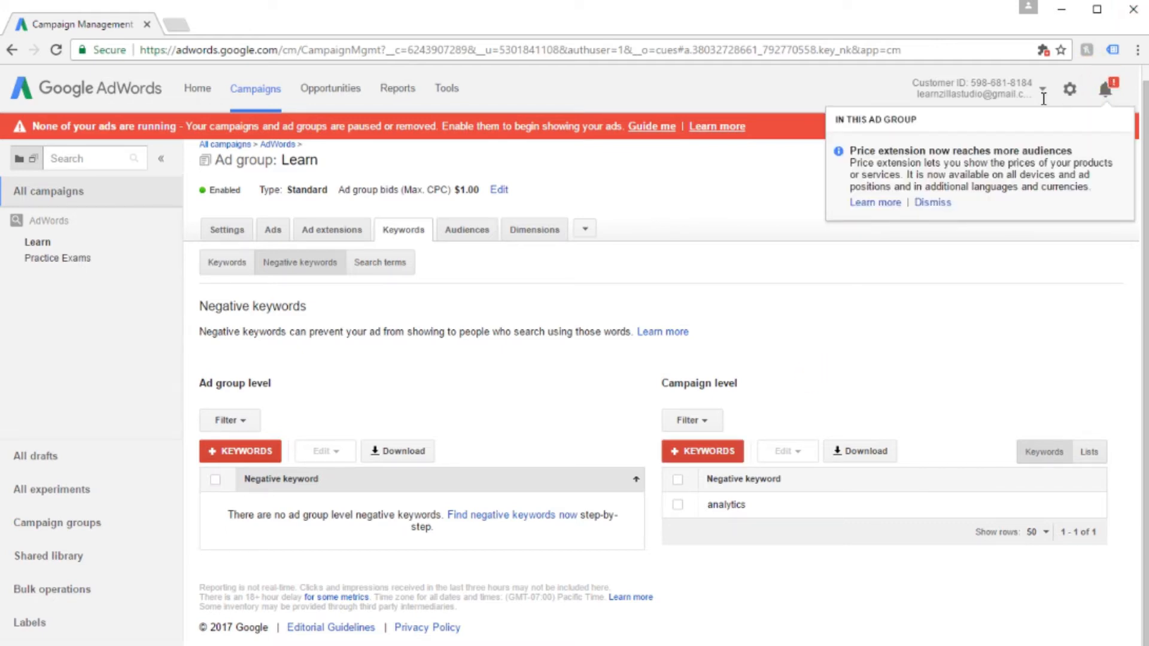
pyautogui.click(951, 266)
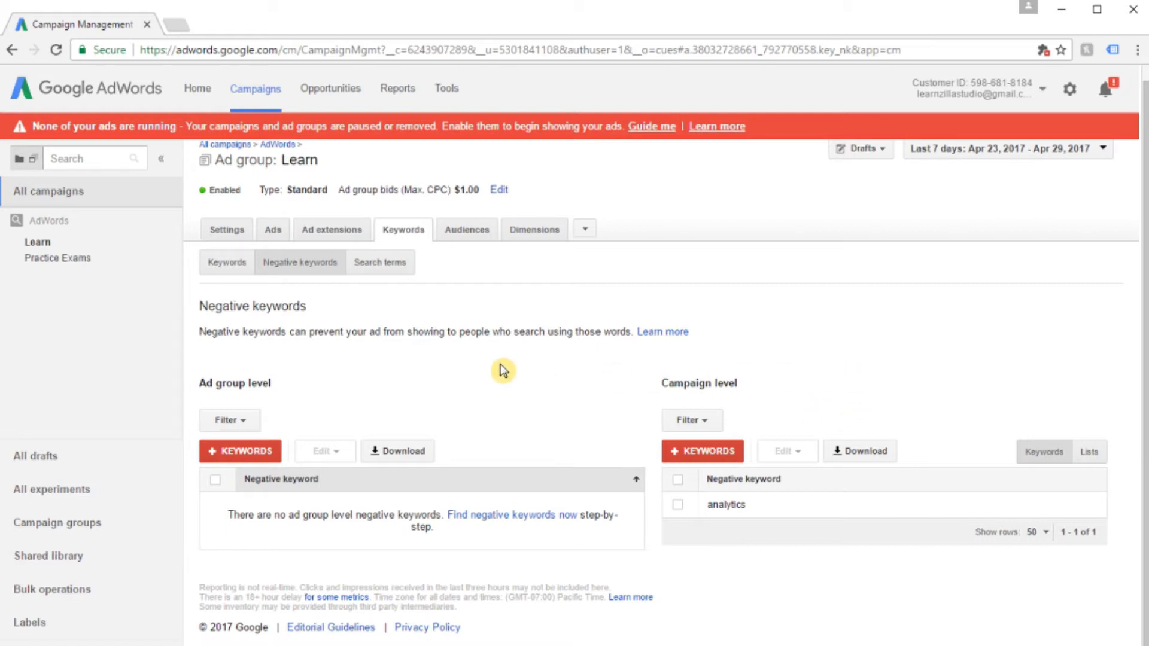
pyautogui.moveTo(272, 384); pyautogui.dragTo(203, 384)
pyautogui.click(205, 396)
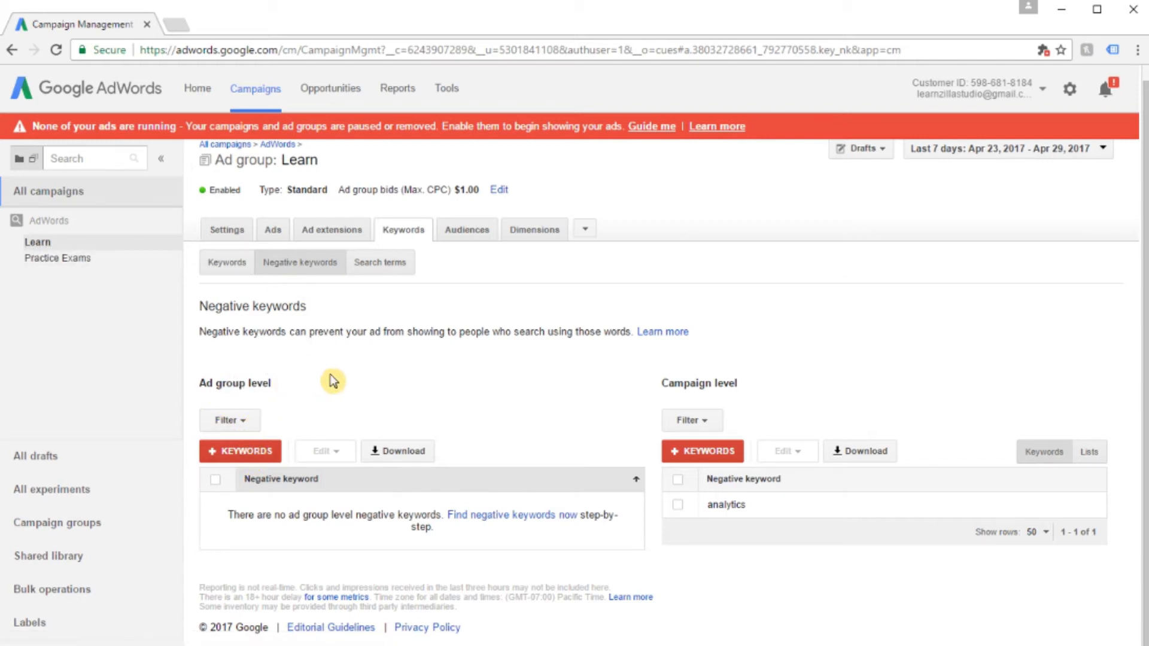
pyautogui.moveTo(745, 385); pyautogui.dragTo(661, 390)
pyautogui.click(709, 383)
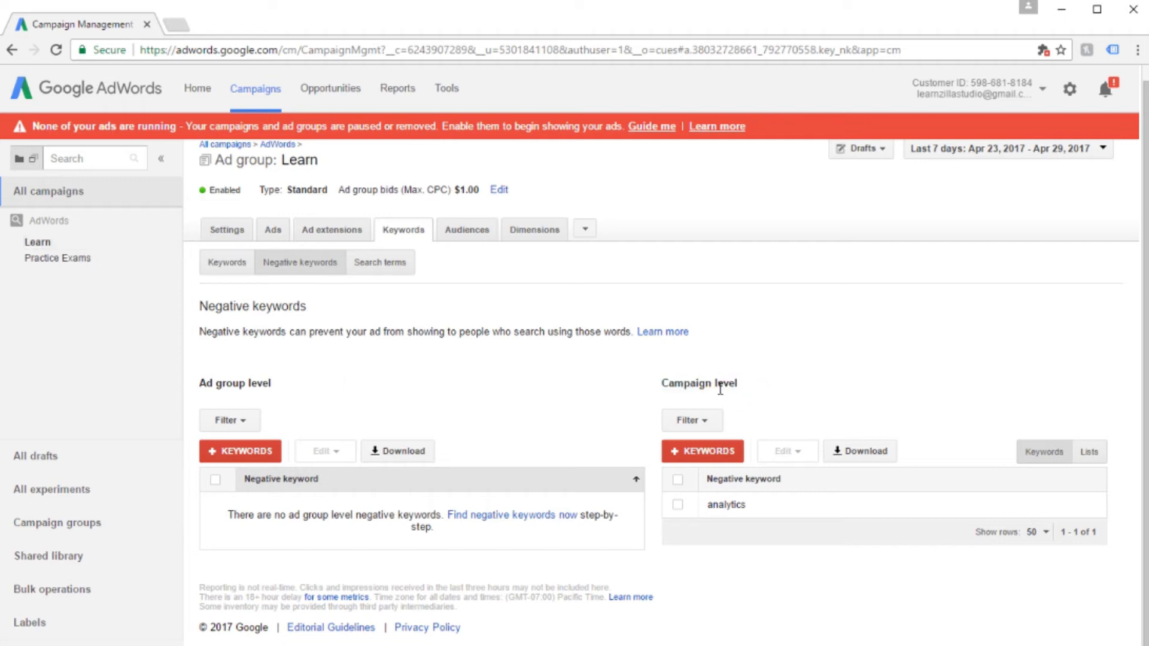
# Add "news" and "cost" as further campaign-level negative keywords and save them
pyautogui.click(753, 395)
pyautogui.click(726, 451)
pyautogui.click(729, 443)
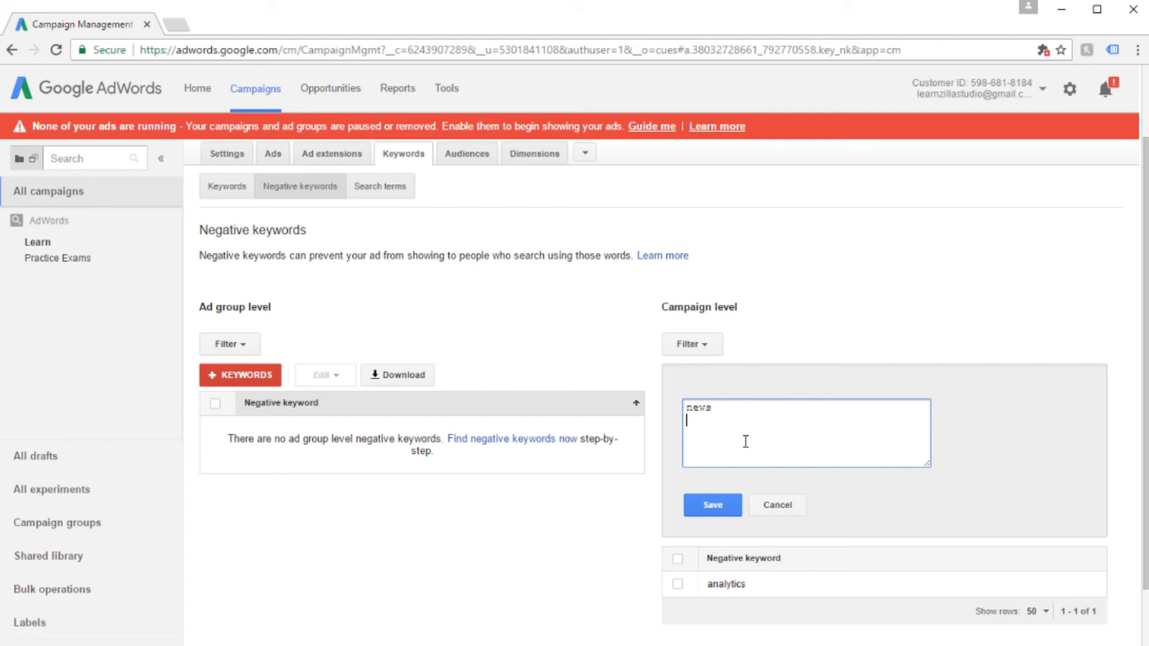
pyautogui.click(712, 504)
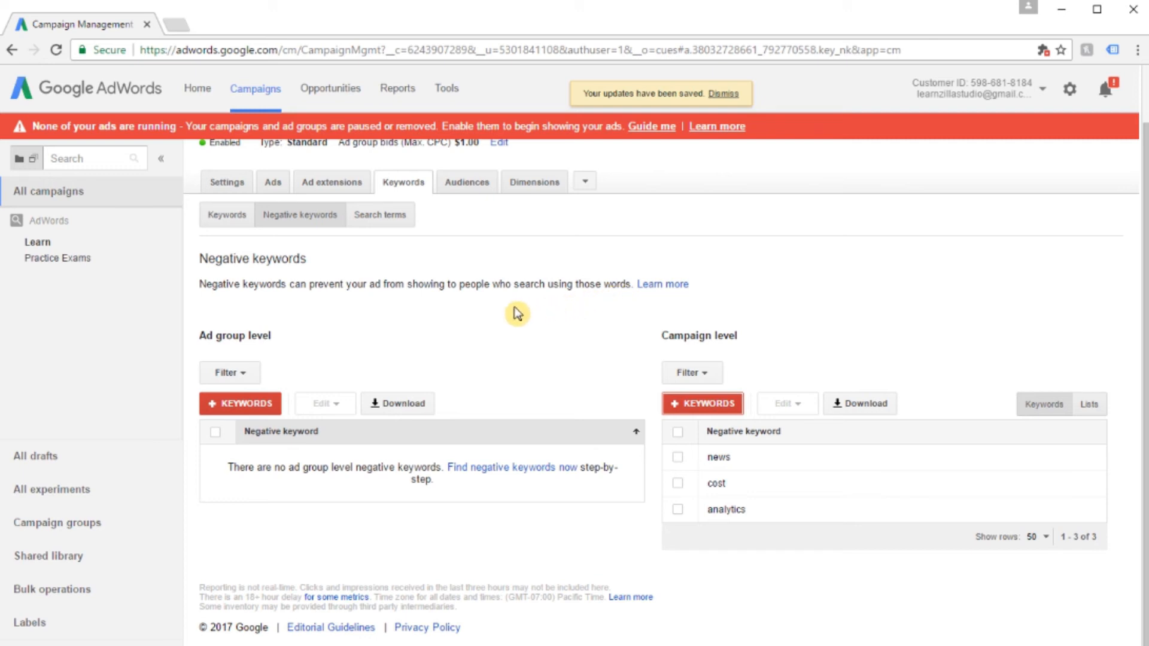
# View the search terms reports of the Learn ad group and of The Black Sheep Bar account
pyautogui.scroll(1, 521, 314)
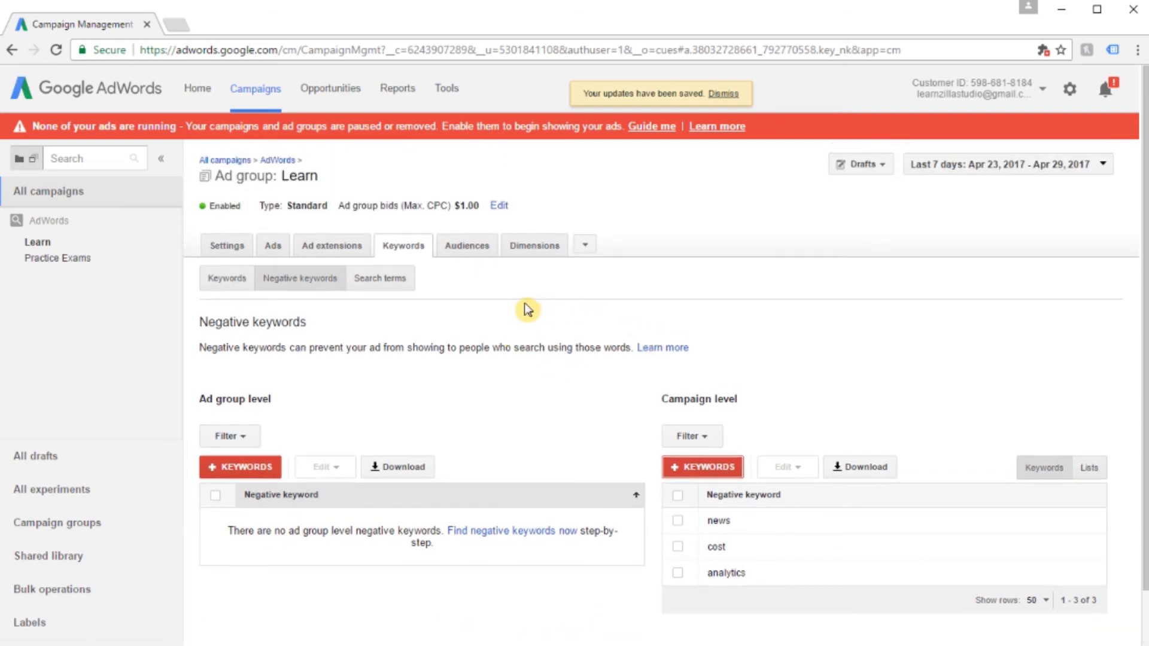
pyautogui.click(383, 284)
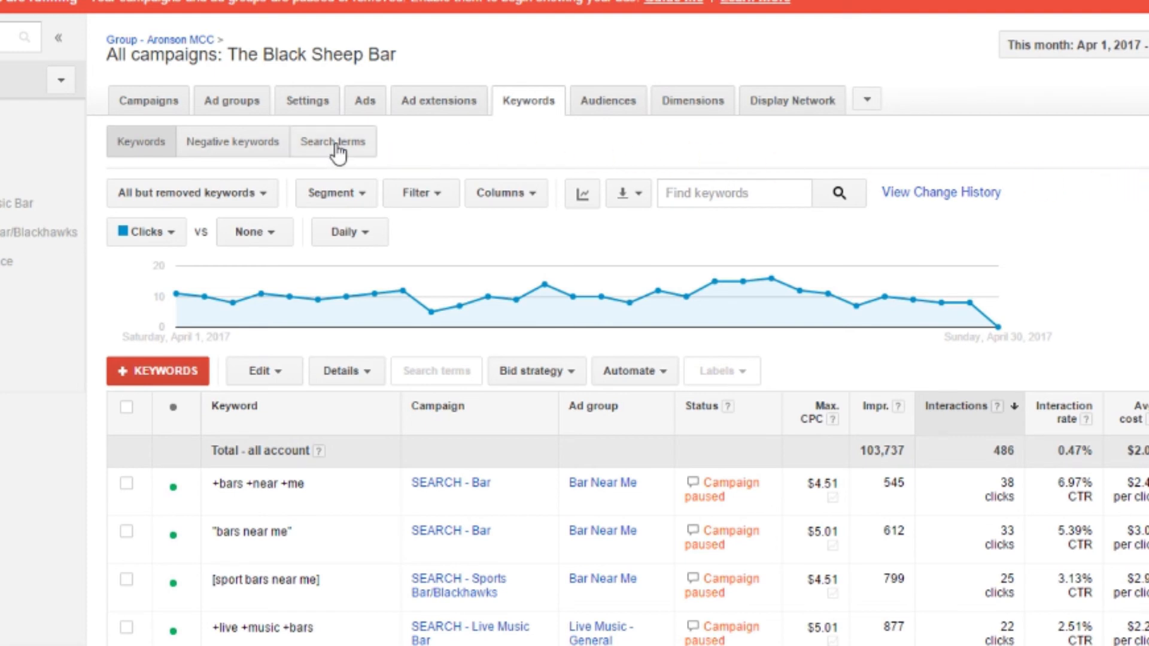
pyautogui.click(338, 150)
pyautogui.scroll(-3, 633, 200)
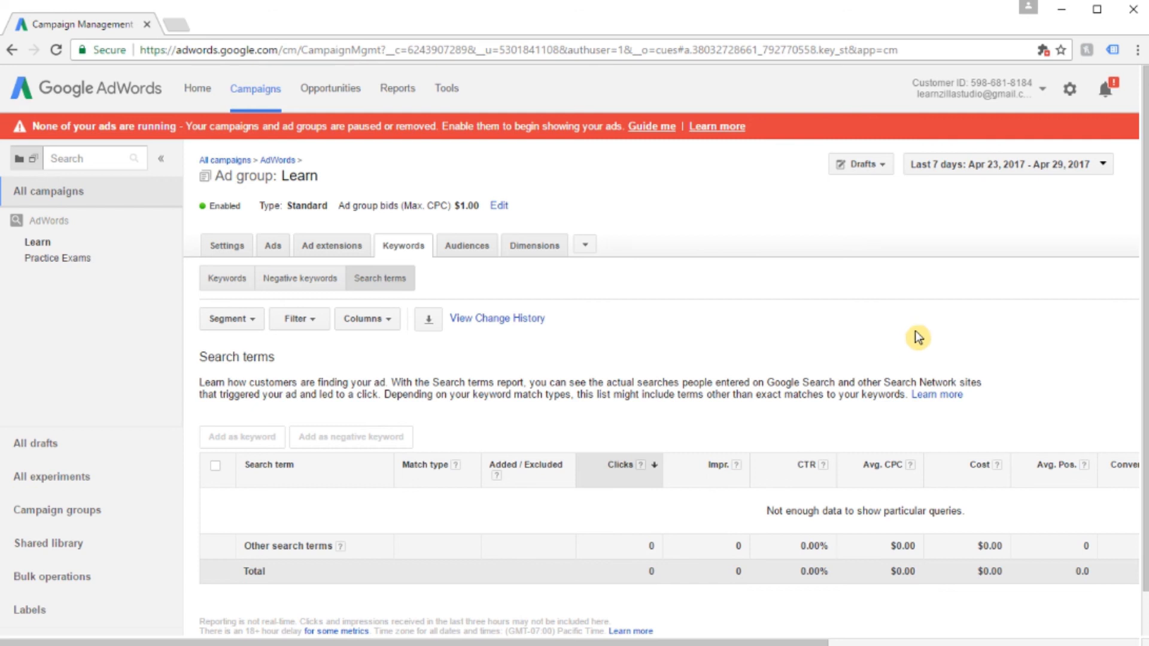
pyautogui.moveTo(999, 405); pyautogui.dragTo(959, 352)
pyautogui.click(953, 349)
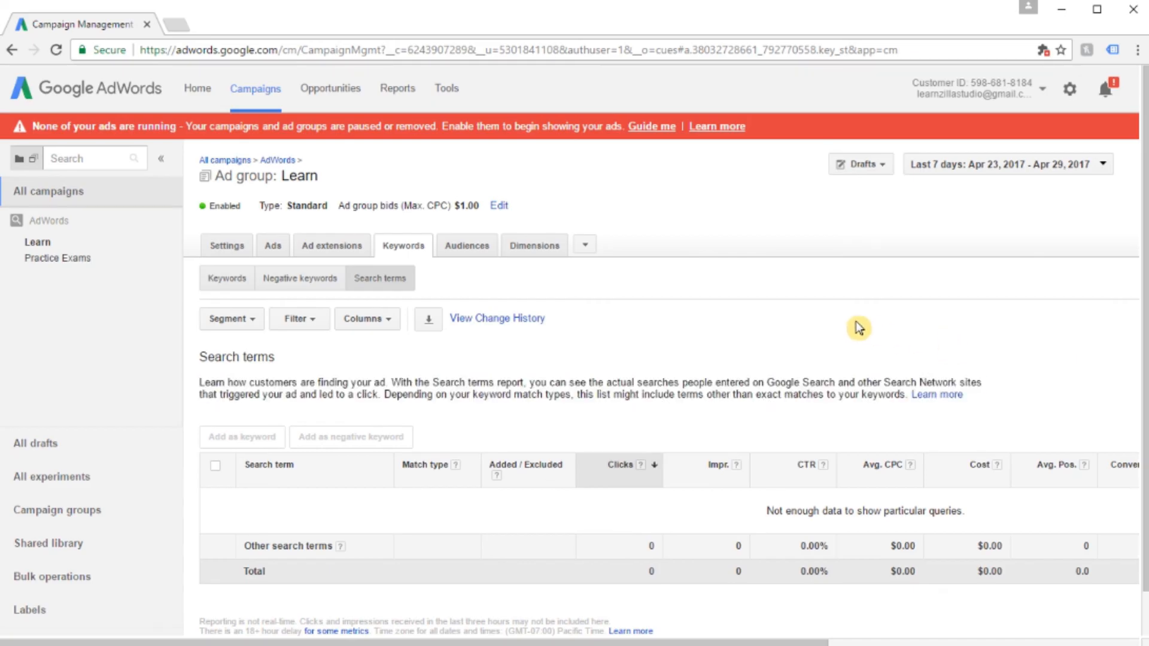